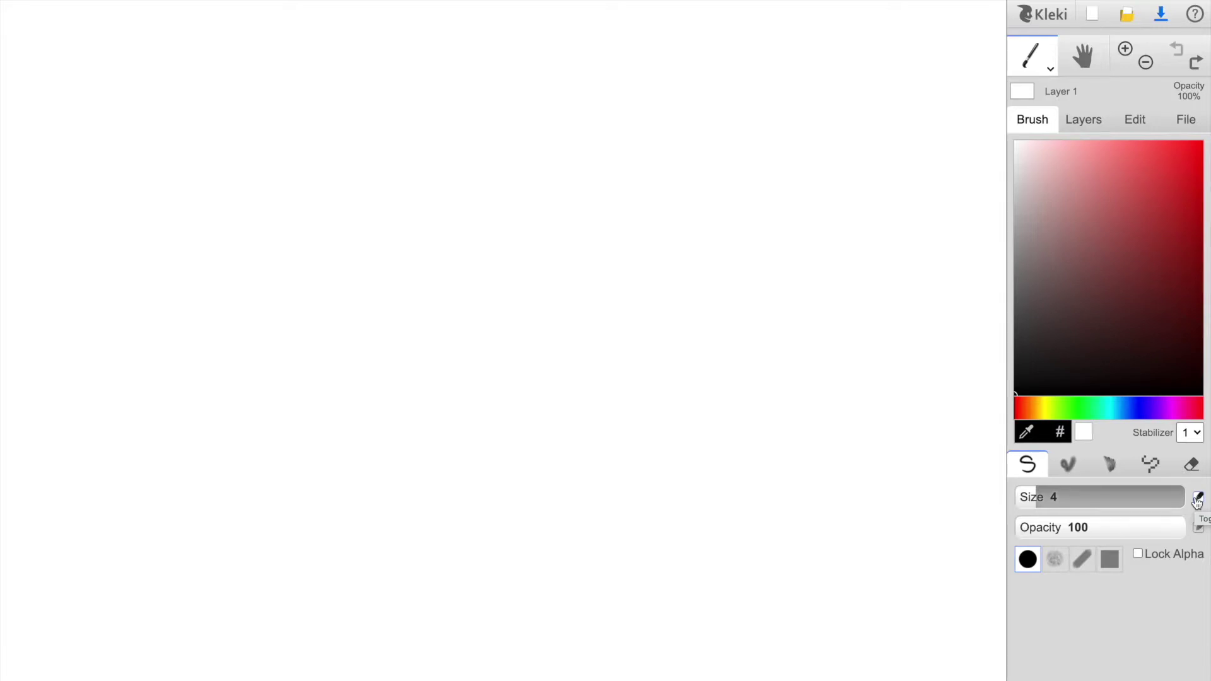
Turn off size pressure, set the brush size to 7.3, then draw and undo a test zigzag stroke.
left_click(1197, 498)
left_click(1042, 496)
left_click_drag(1042, 496, 1045, 496)
mouse_move(328, 273)
left_mouse_down()
mouse_move(448, 282)
mouse_move(459, 502)
mouse_move(478, 505)
left_mouse_up()
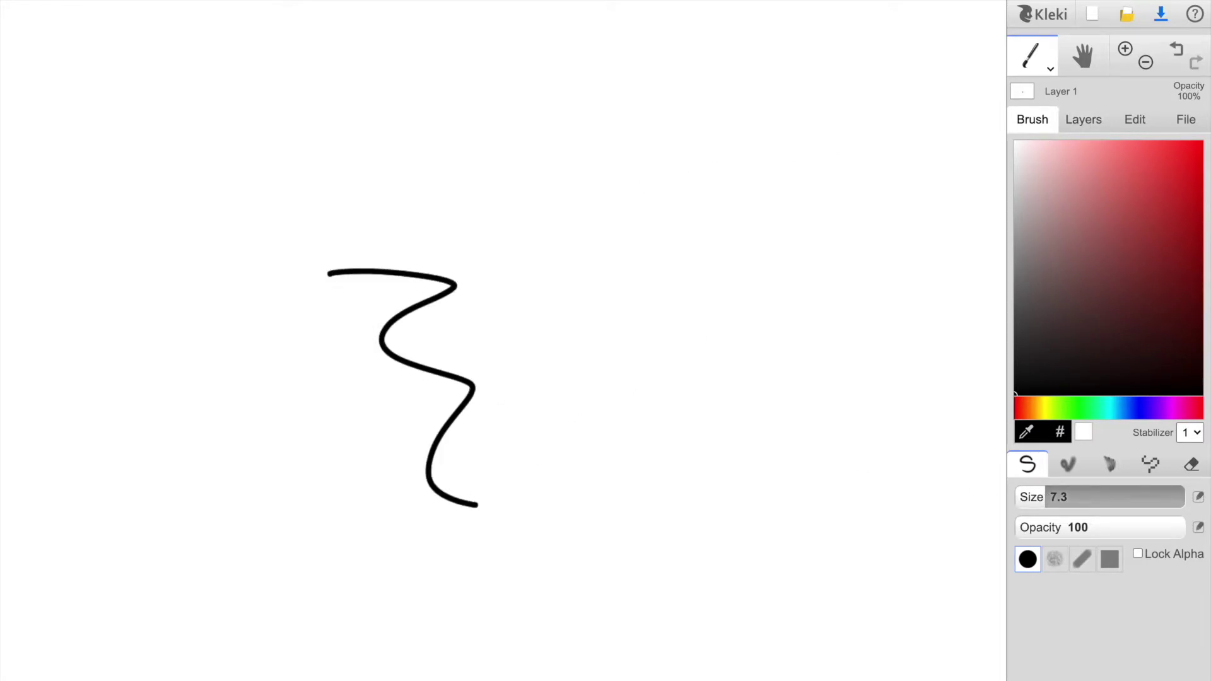
left_click(1176, 47)
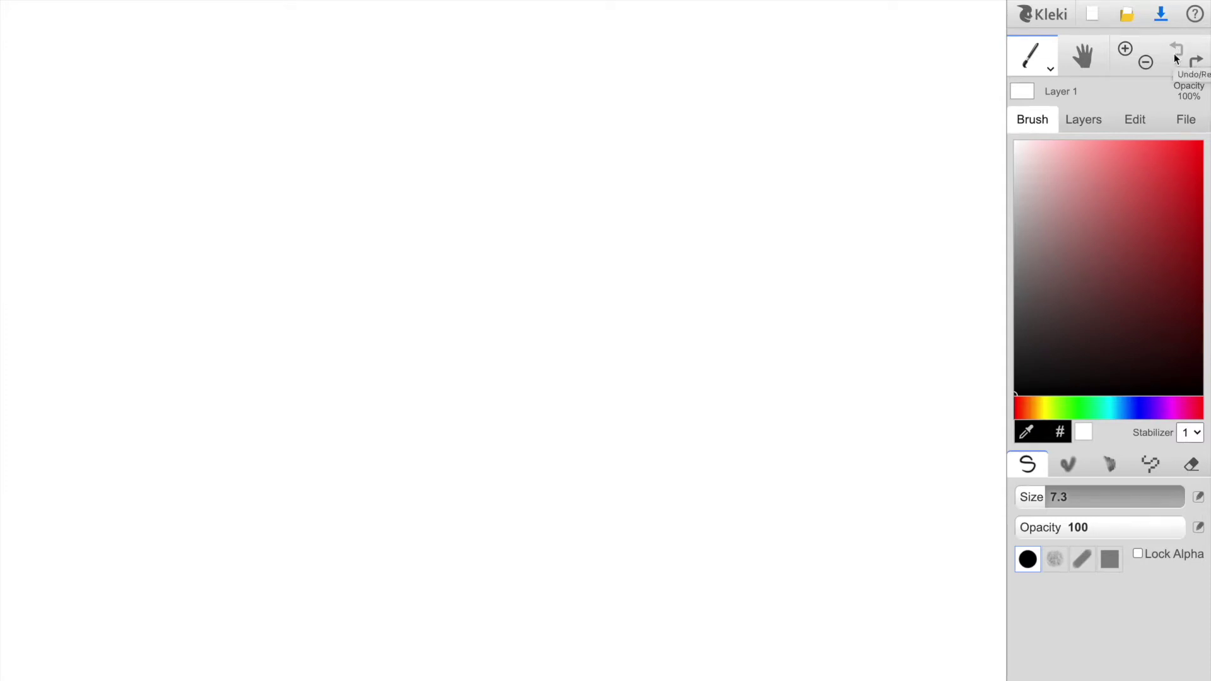
Look through the tool list, keep the brush, and show the layer list.
left_click(1046, 68)
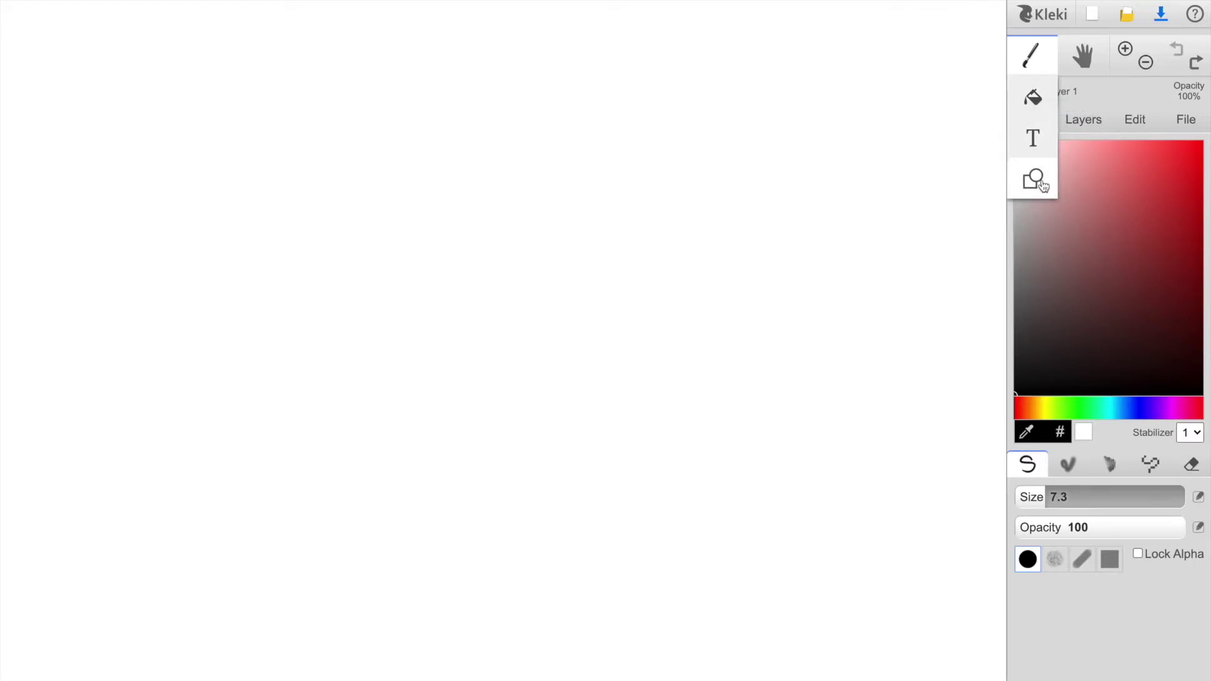
left_click(1040, 61)
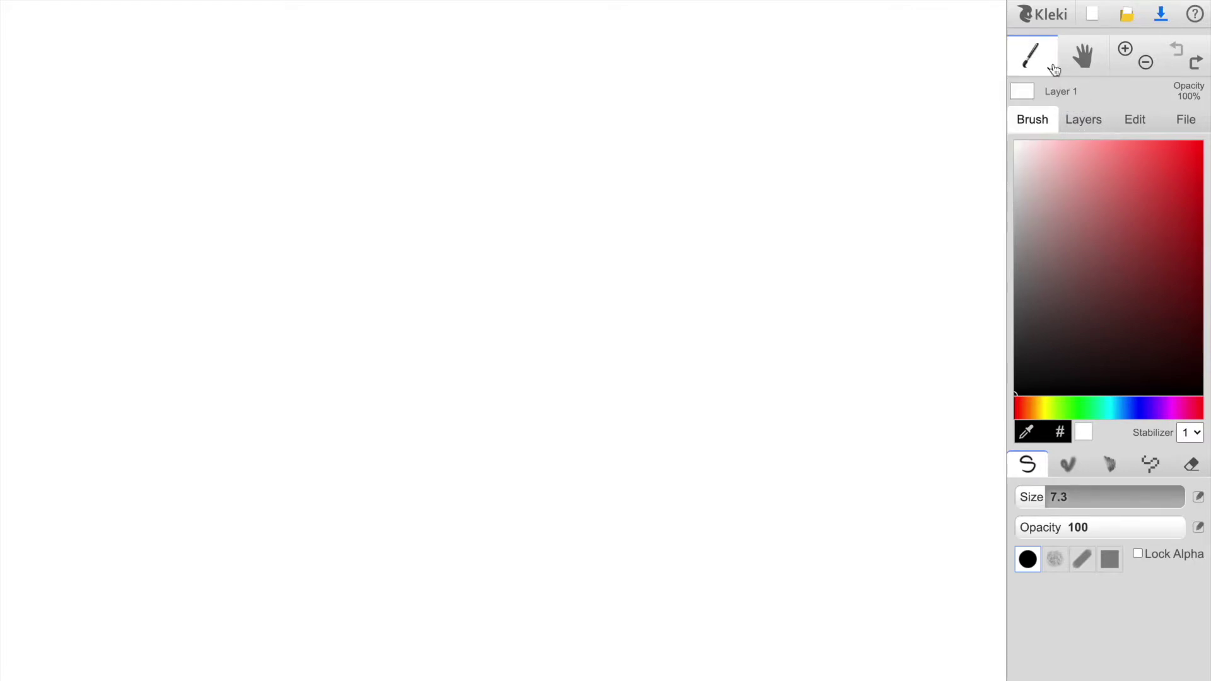
left_click(1085, 123)
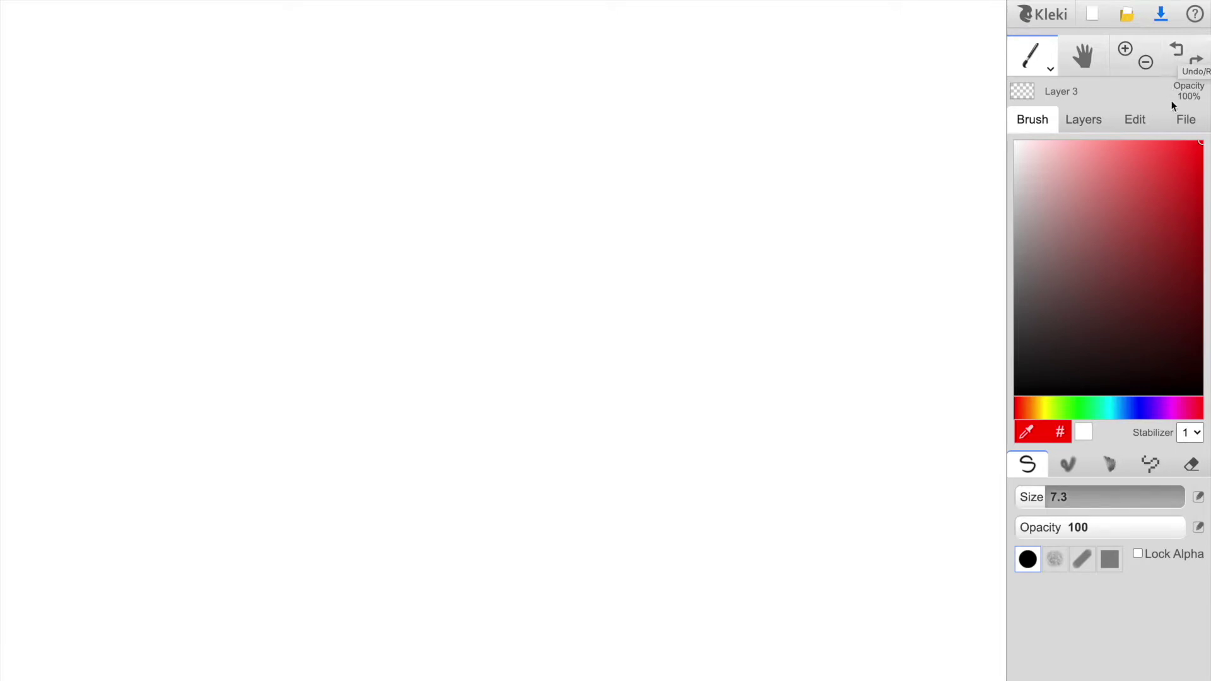
left_click(1179, 122)
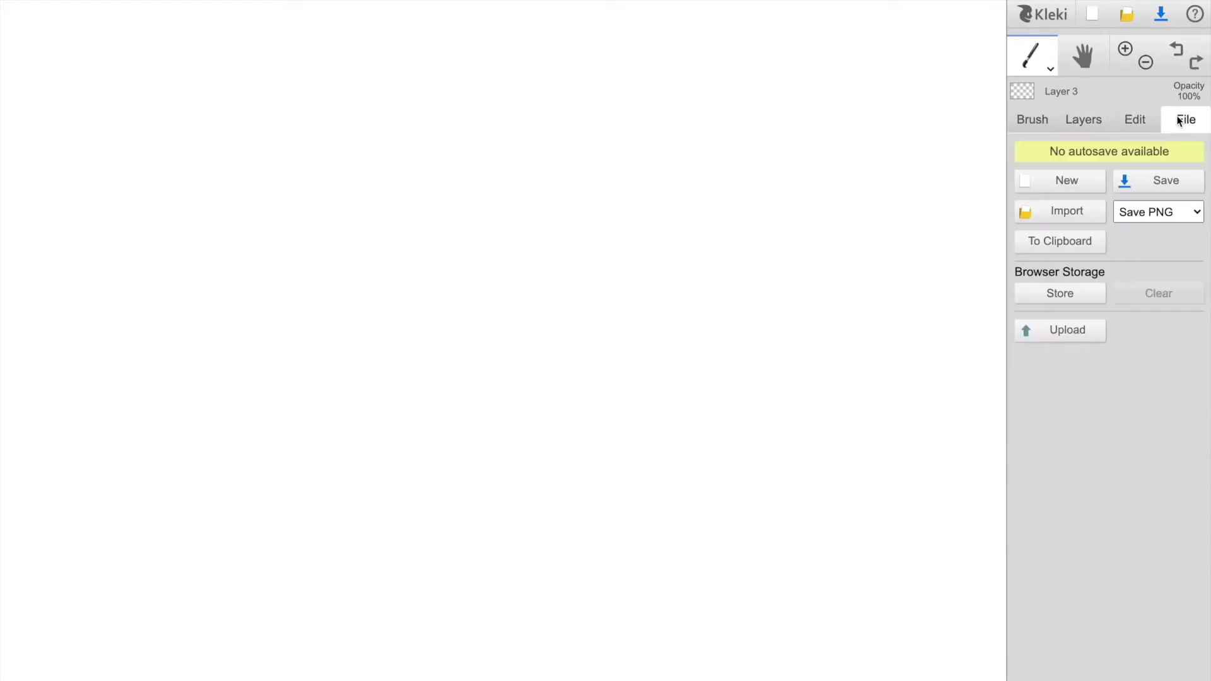
left_click(1137, 126)
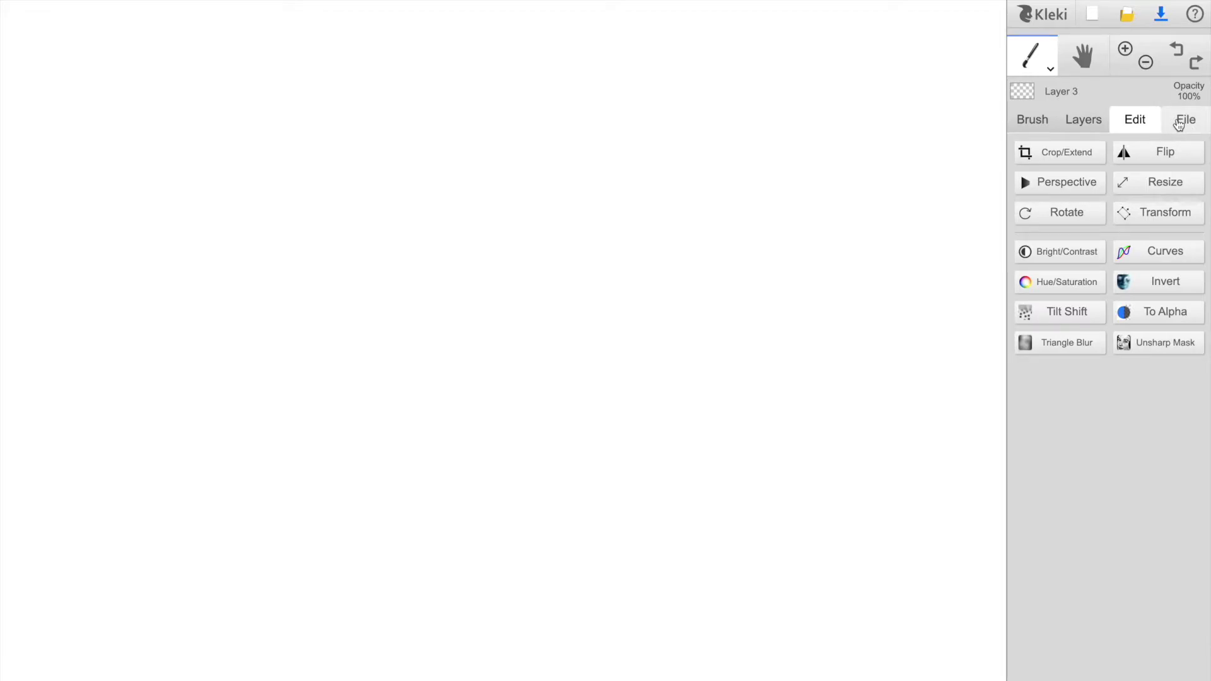
left_click(1177, 123)
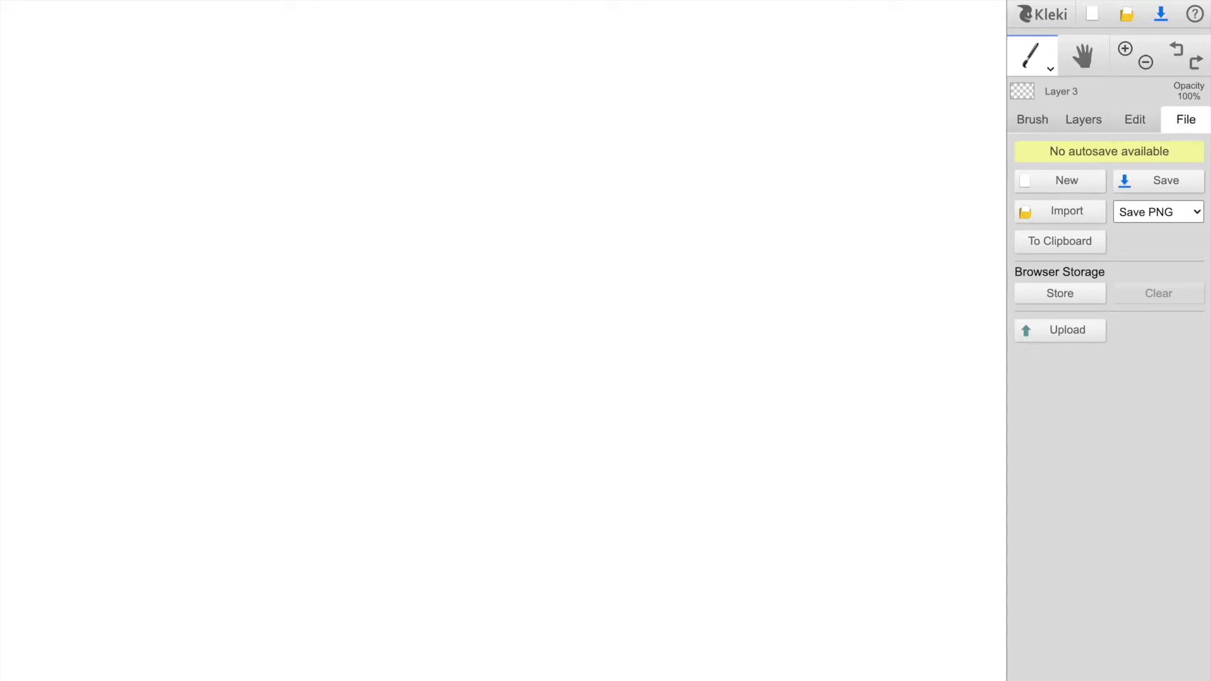
left_click(1043, 214)
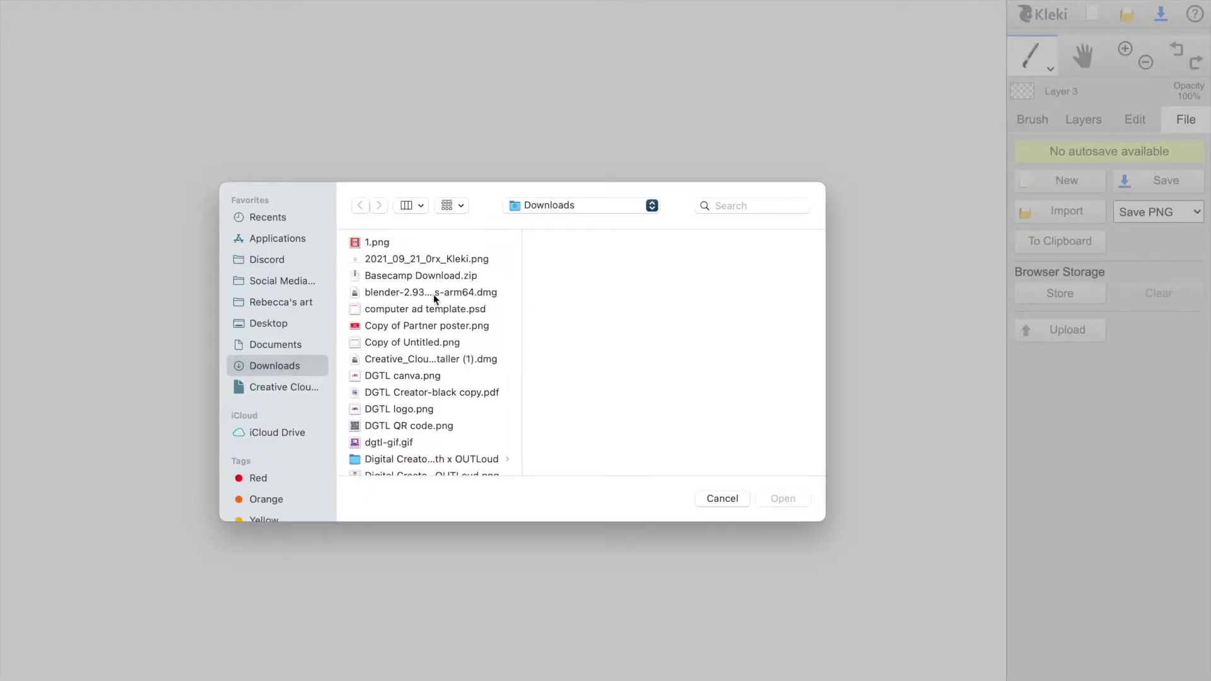
Import the self-portrait template PNG as a new layer, shrunk to fit and moved slightly down.
scroll(420, 276, "down", 5)
scroll(422, 278, "down", 3)
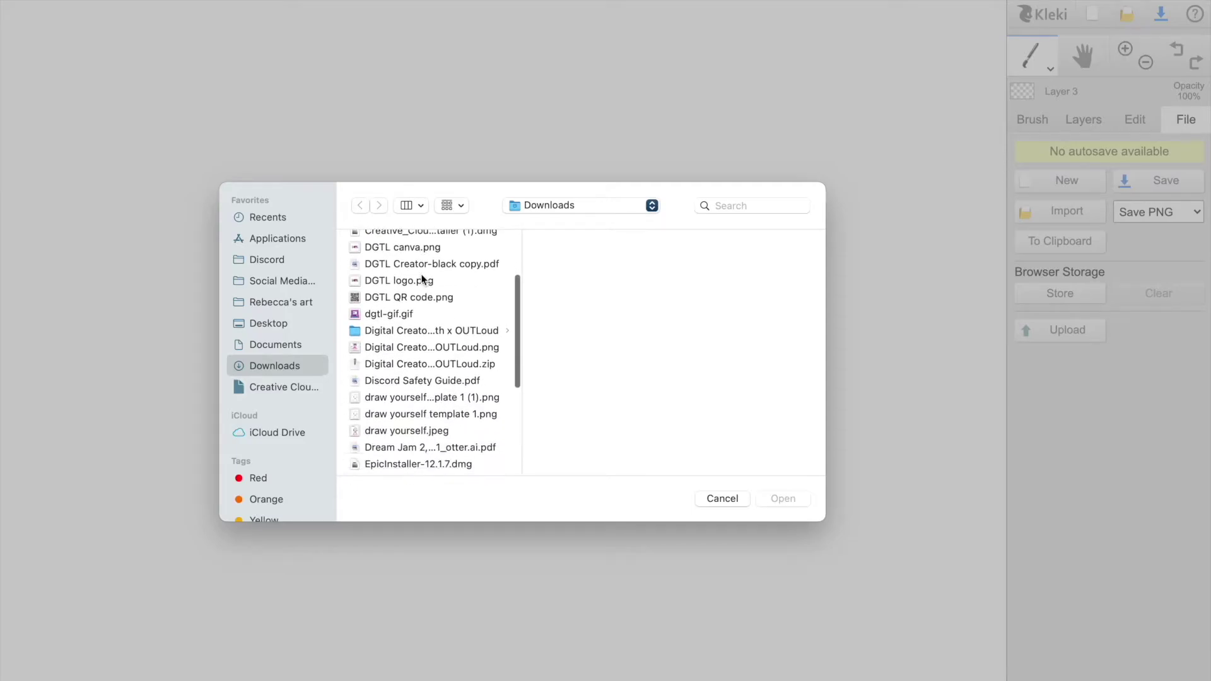
left_click(404, 381)
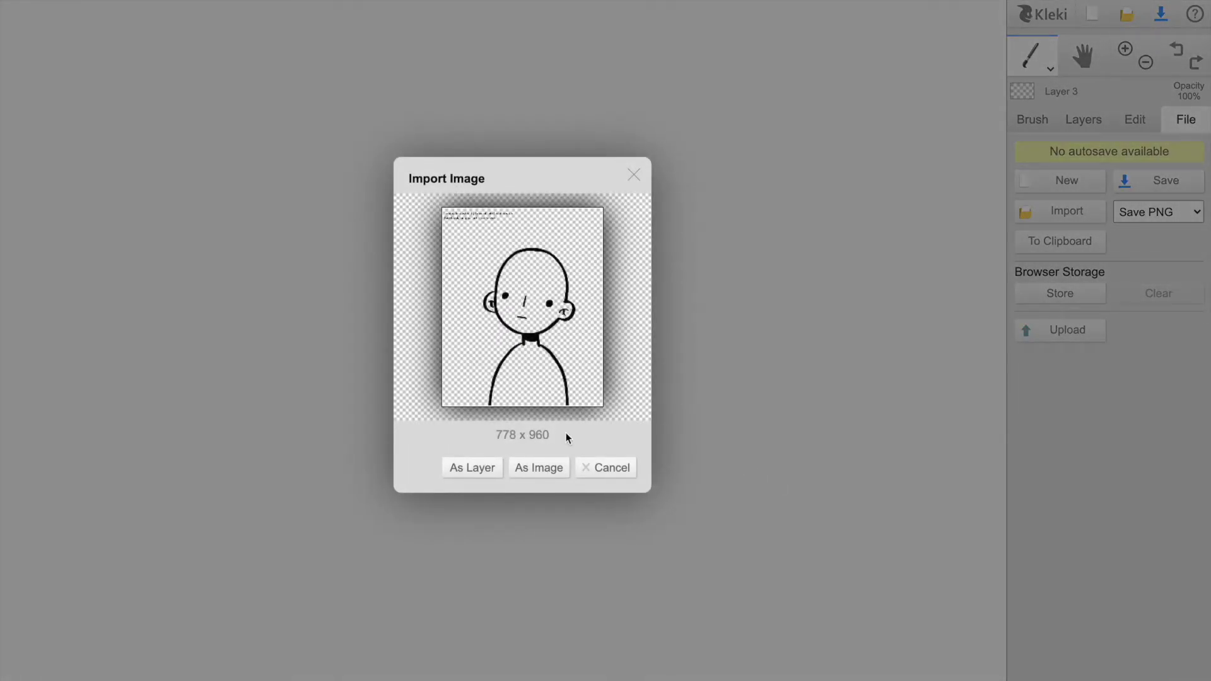
left_click(493, 470)
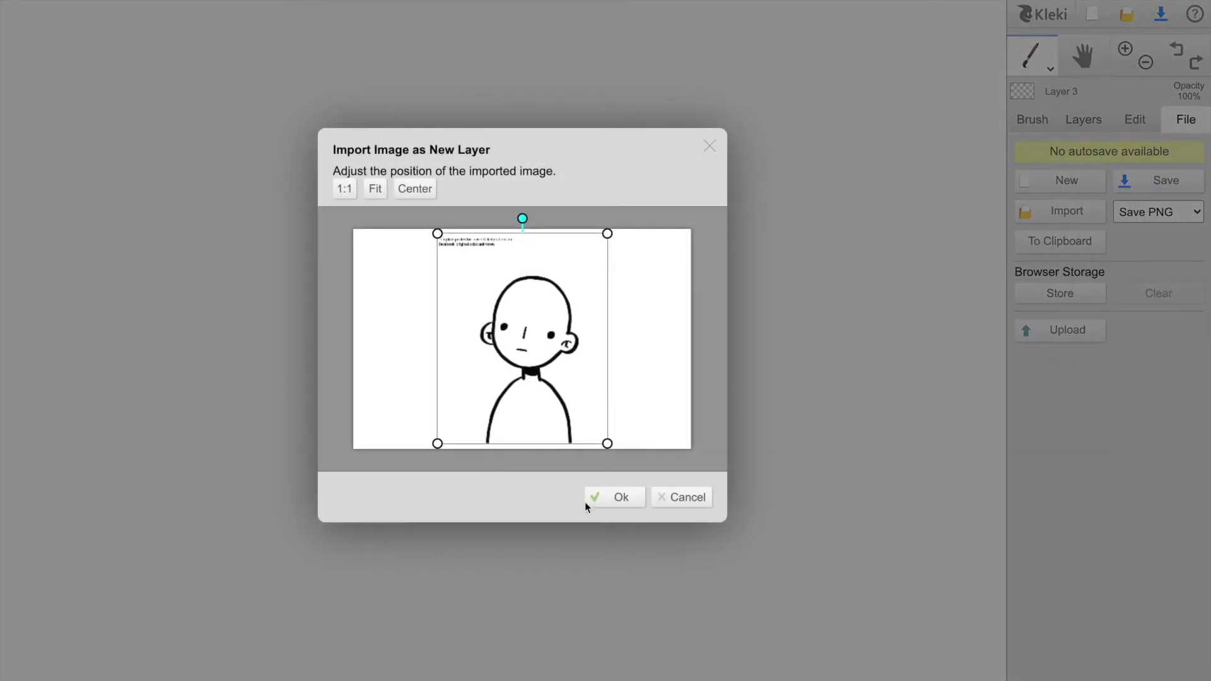
left_click_drag(602, 441, 580, 431)
left_click_drag(555, 358, 554, 373)
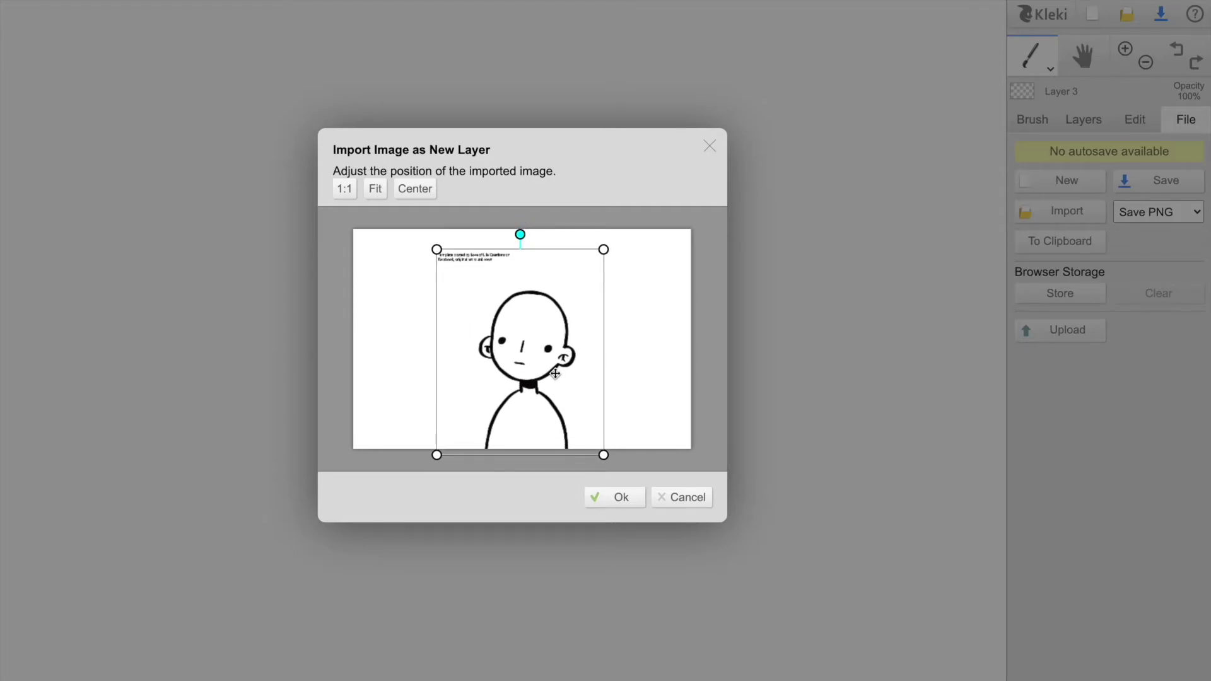
left_click(621, 504)
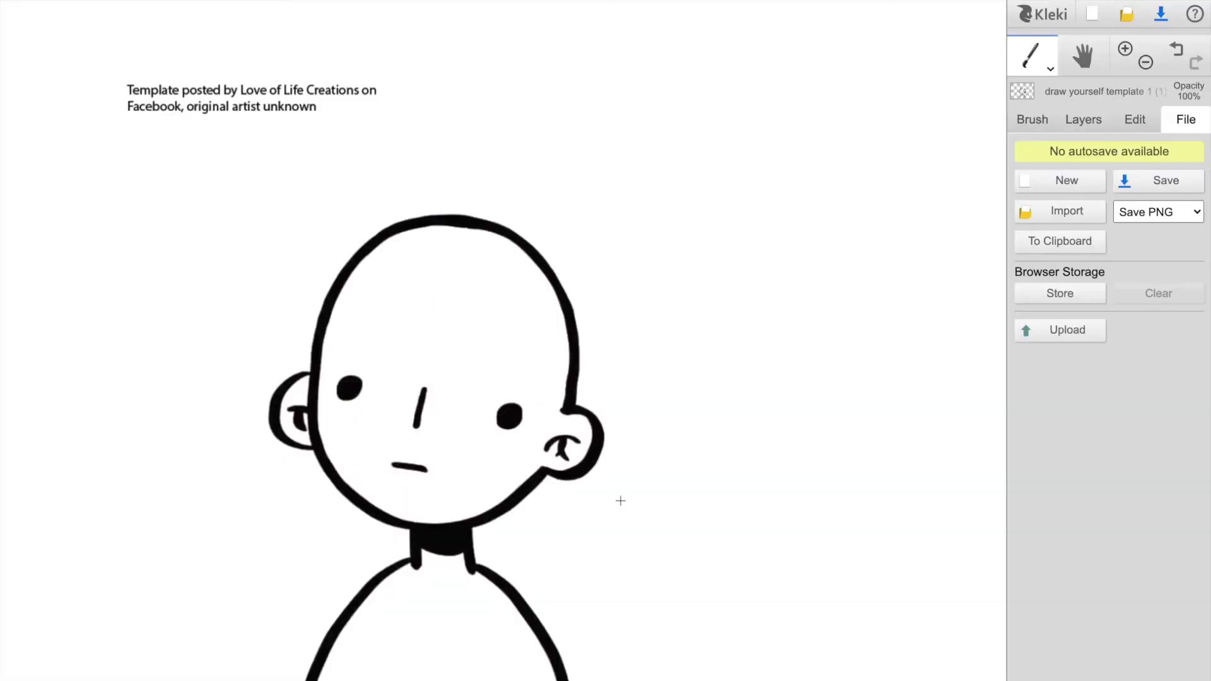
Import the skin tones (1).png palette image as another layer.
left_click(1095, 122)
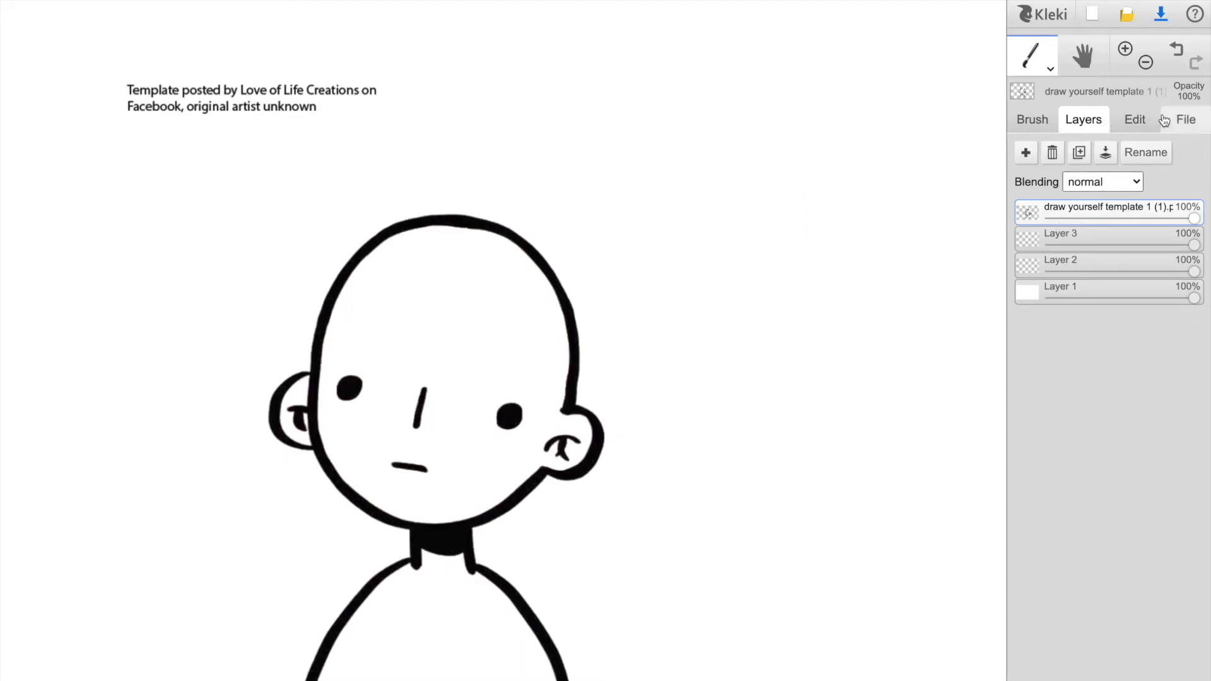
left_click(1186, 121)
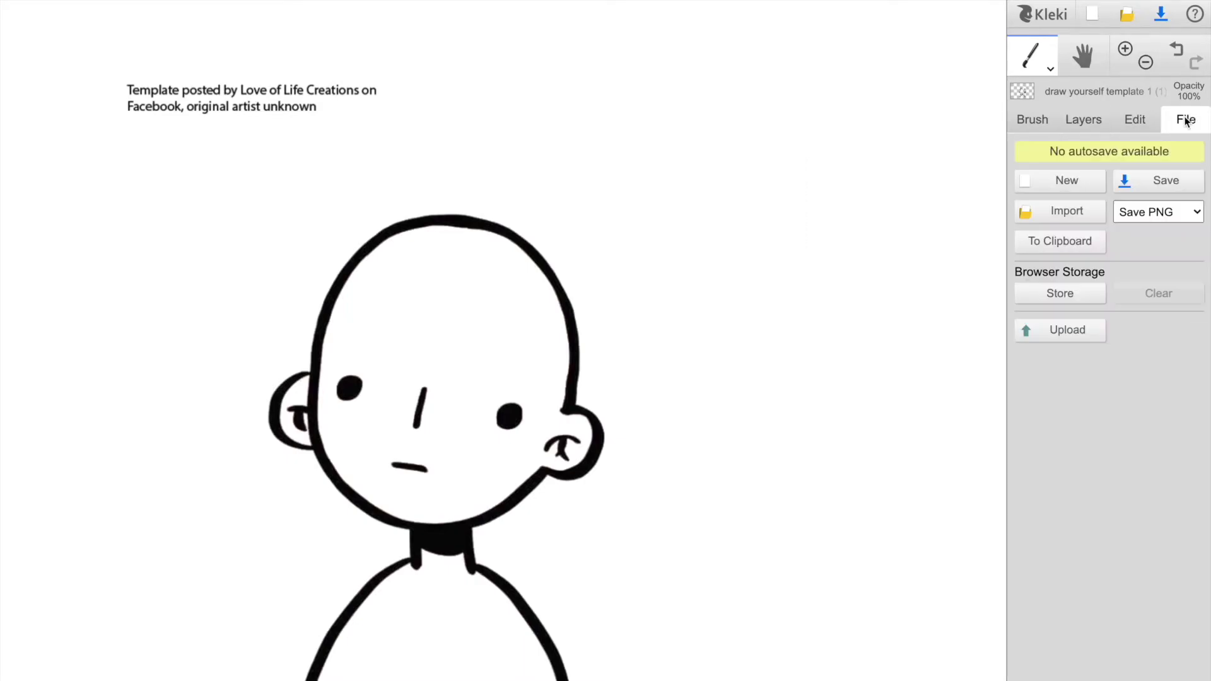
left_click(1070, 210)
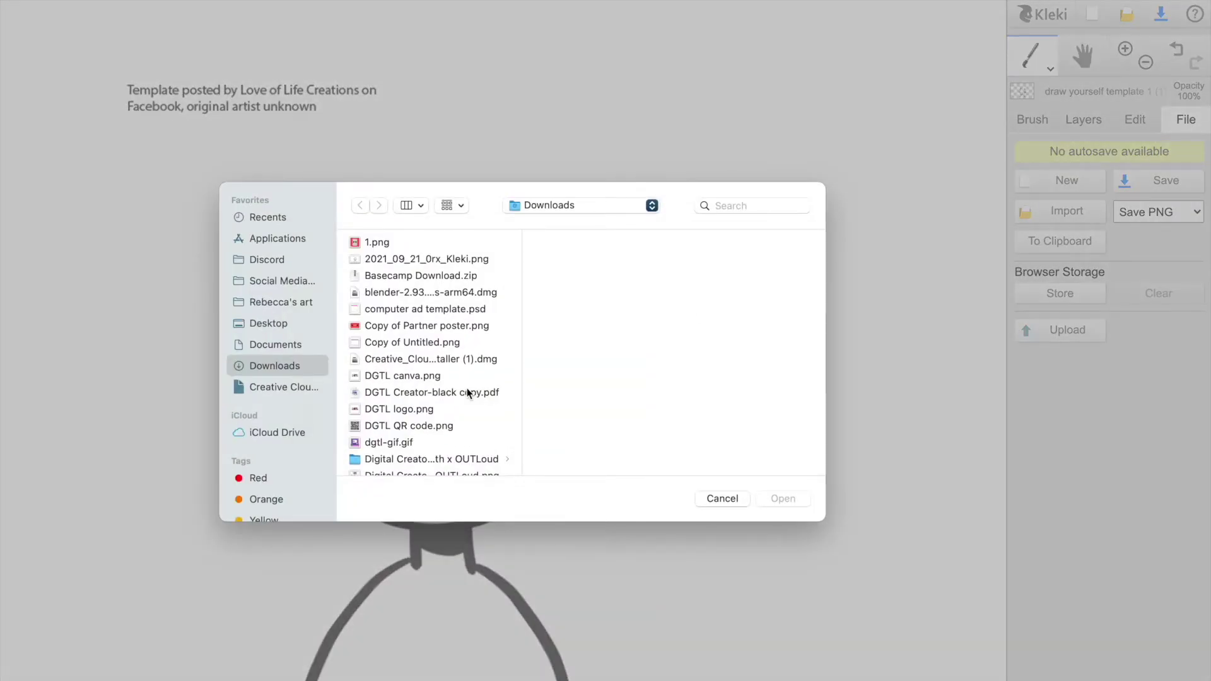
scroll(468, 392, "down", 1)
double_click(467, 392)
Shrink the skin-tone palette and place it to the right of the head.
left_click_drag(537, 313, 626, 312)
left_click_drag(584, 247, 601, 285)
left_click_drag(625, 366, 612, 373)
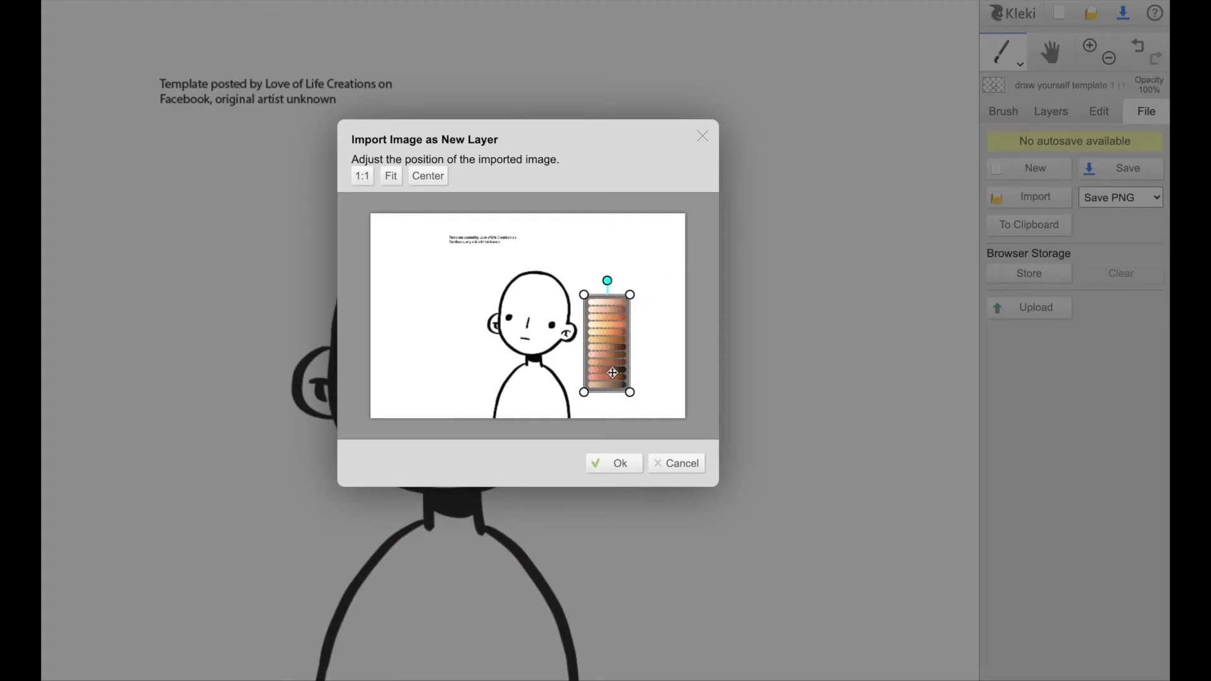
left_click(616, 464)
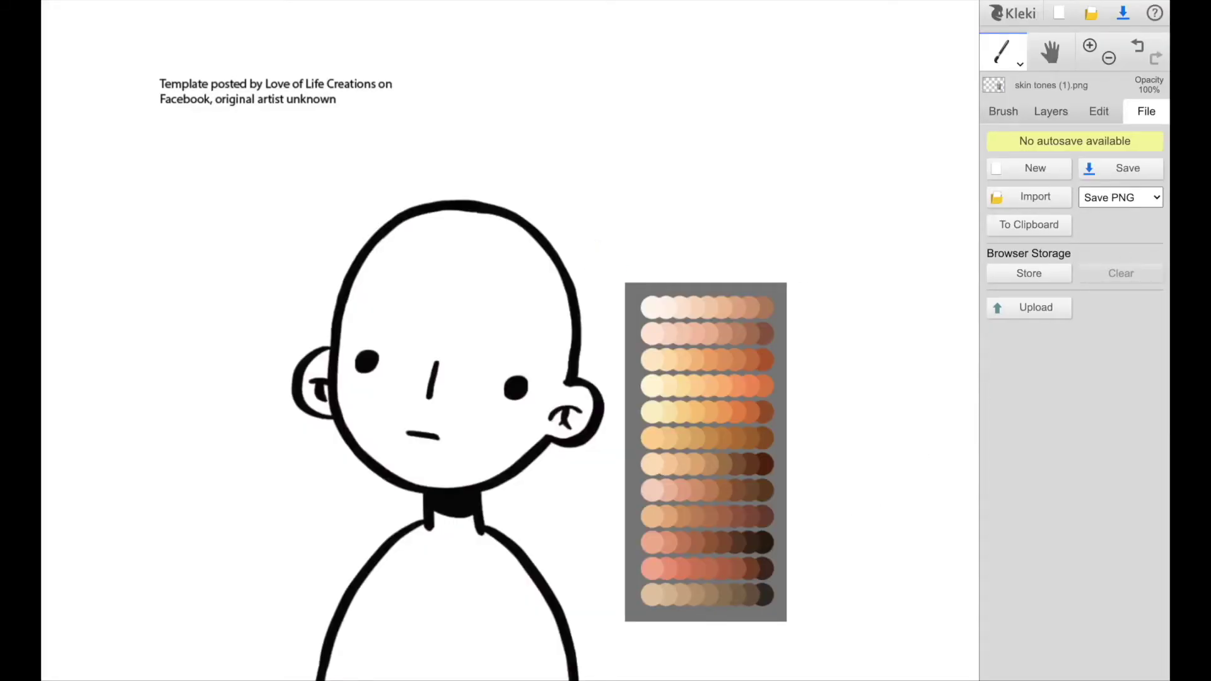
left_click(1002, 111)
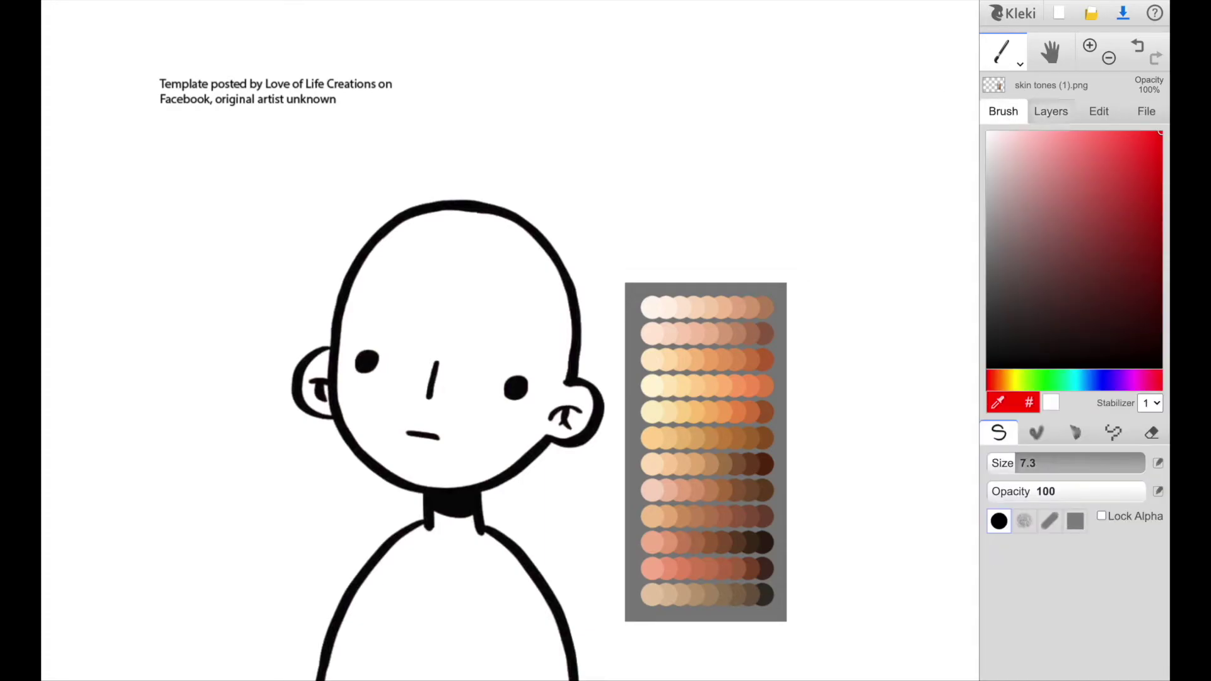
Delete empty Layers 3 and 2, then add a new layer above skin tones (1).png.
left_click(1051, 111)
left_click(1050, 250)
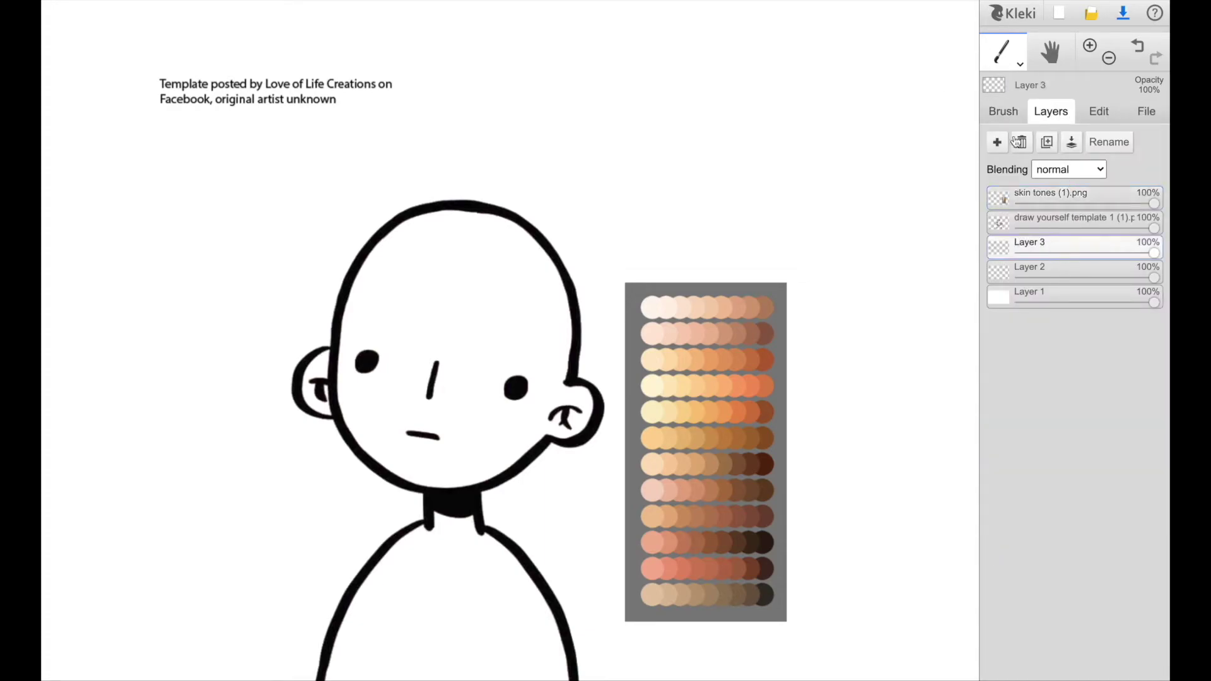
left_click(1022, 142)
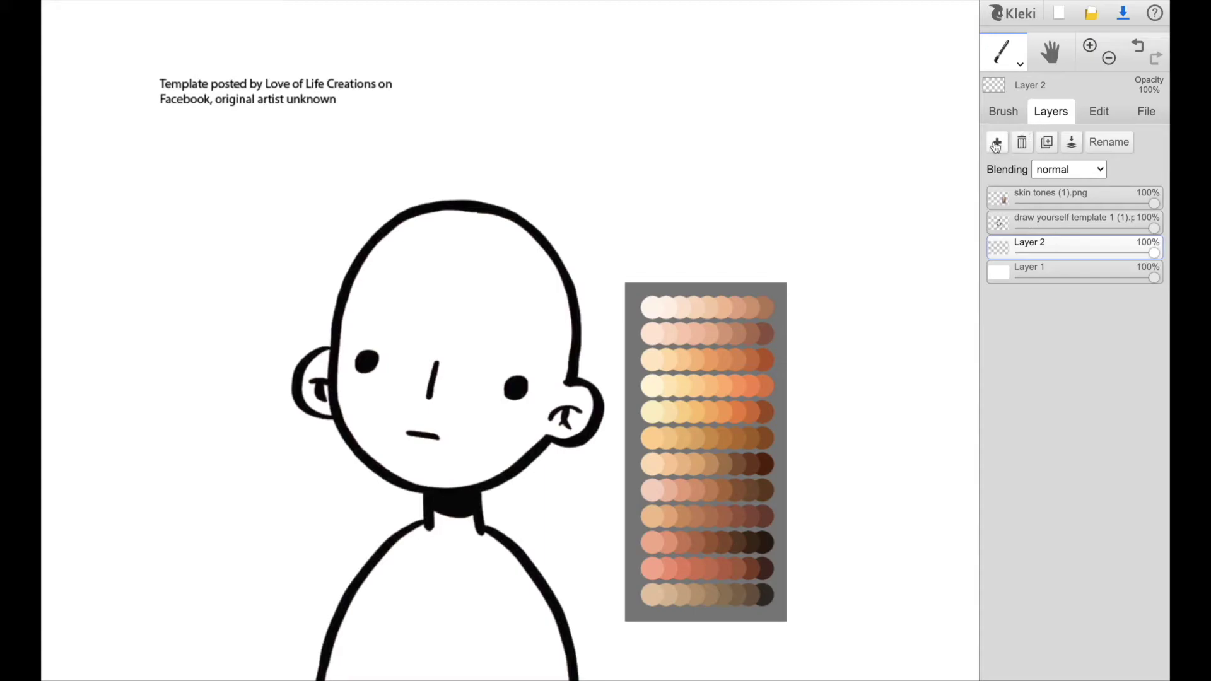
left_click(1021, 142)
left_click(1044, 201)
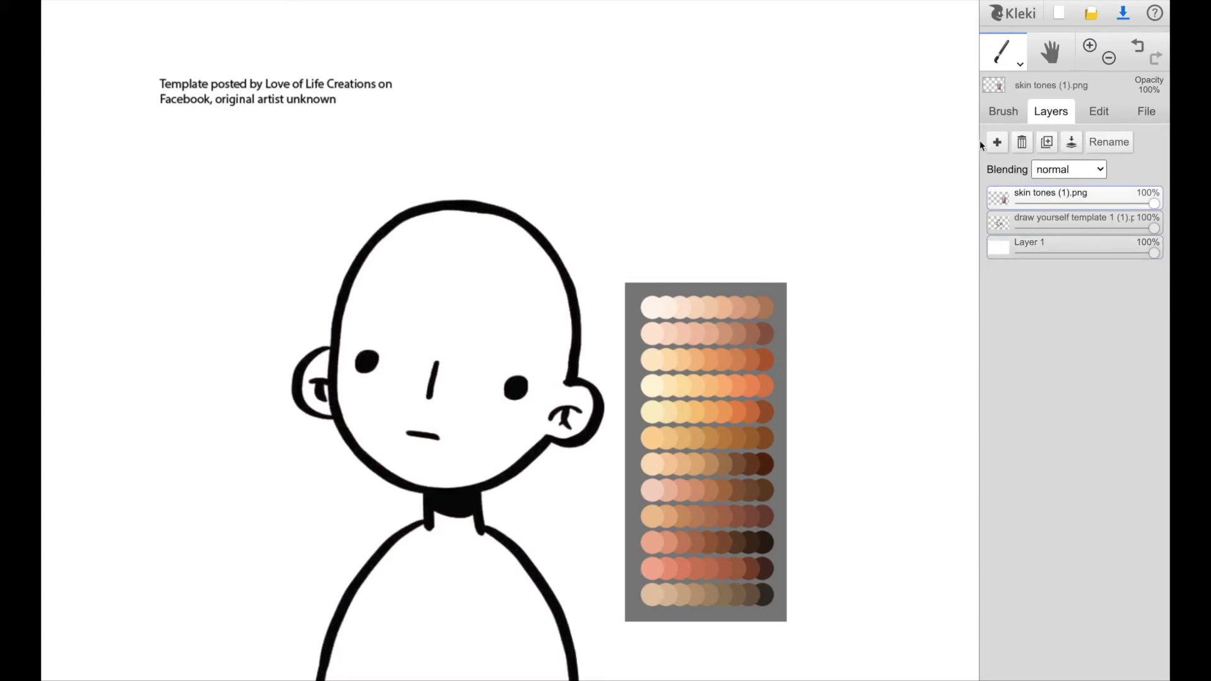
left_click(997, 143)
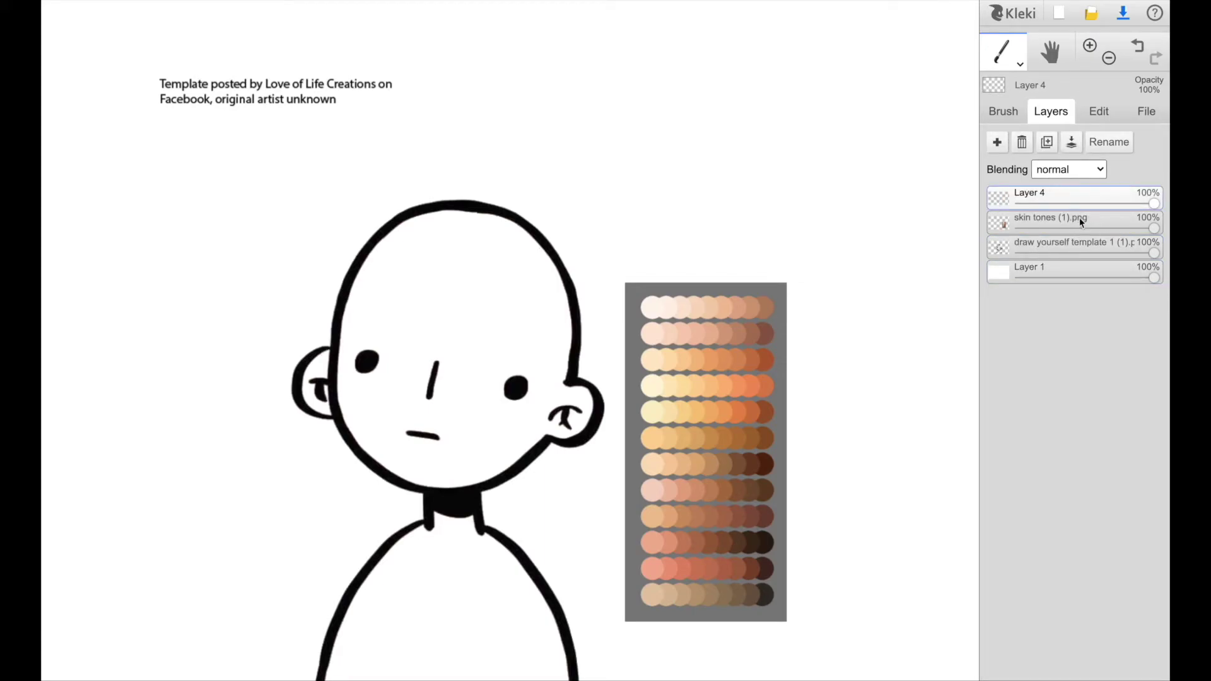
Switch to the Fill bucket and sample the palest peach from the skin palette.
left_click(1003, 114)
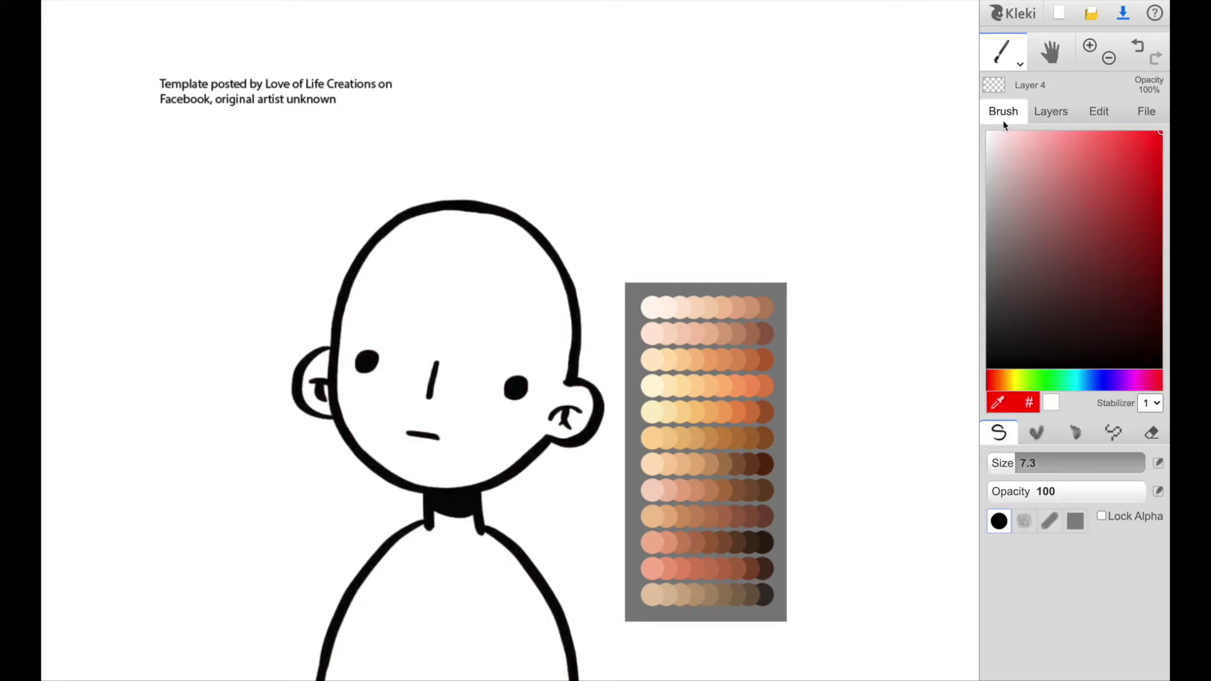
left_click(1003, 58)
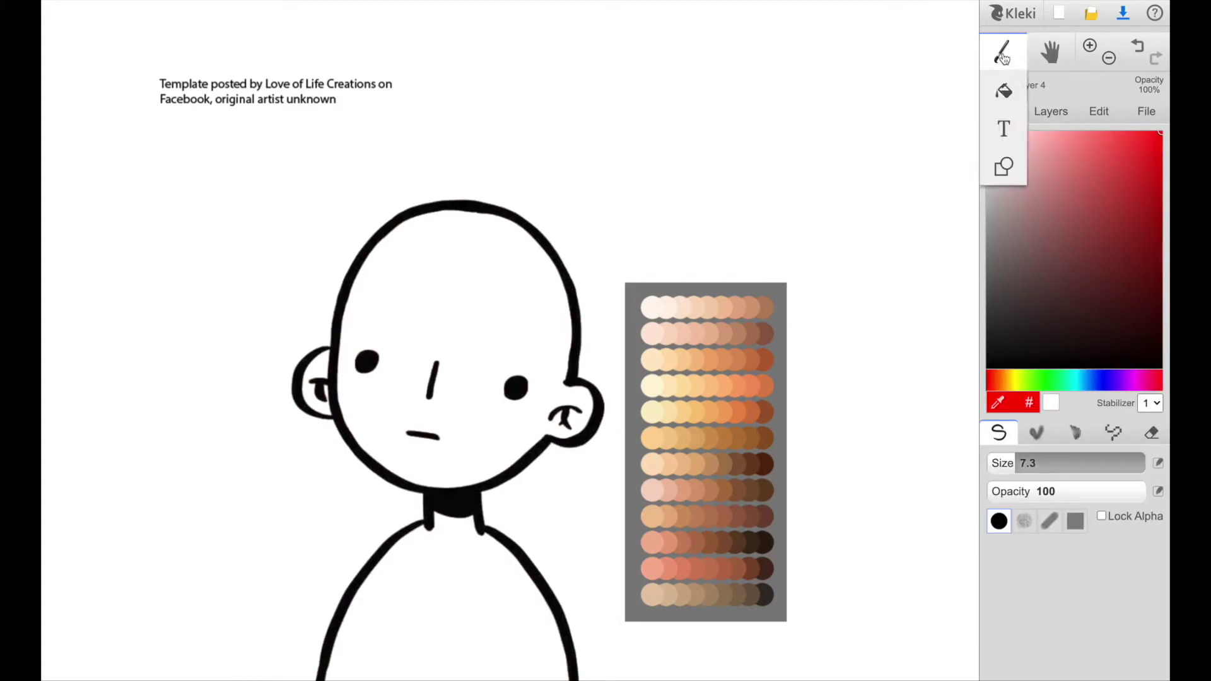
left_click(1008, 89)
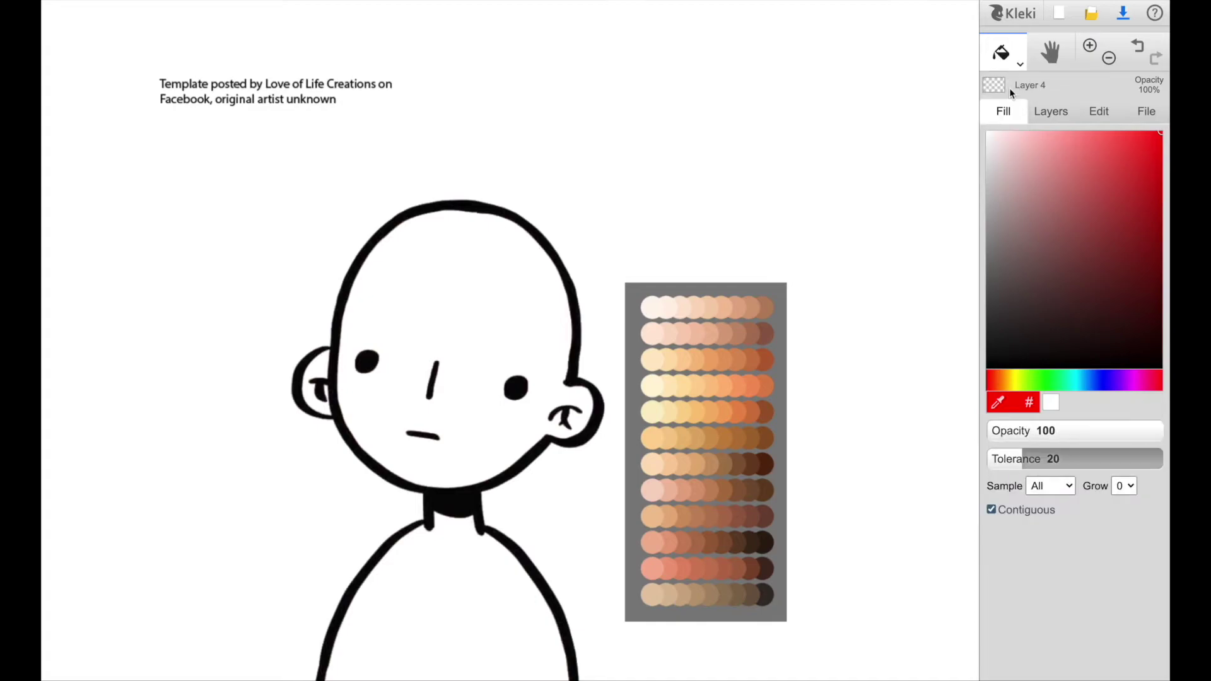
left_click(996, 407)
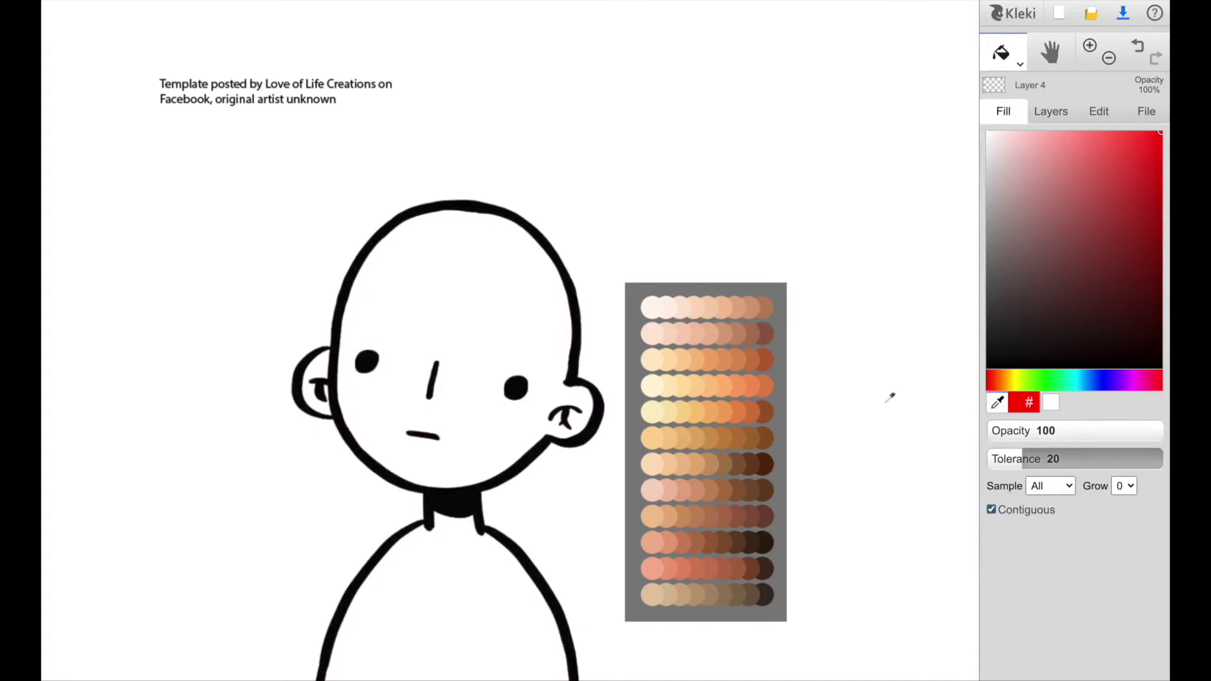
left_click(674, 303)
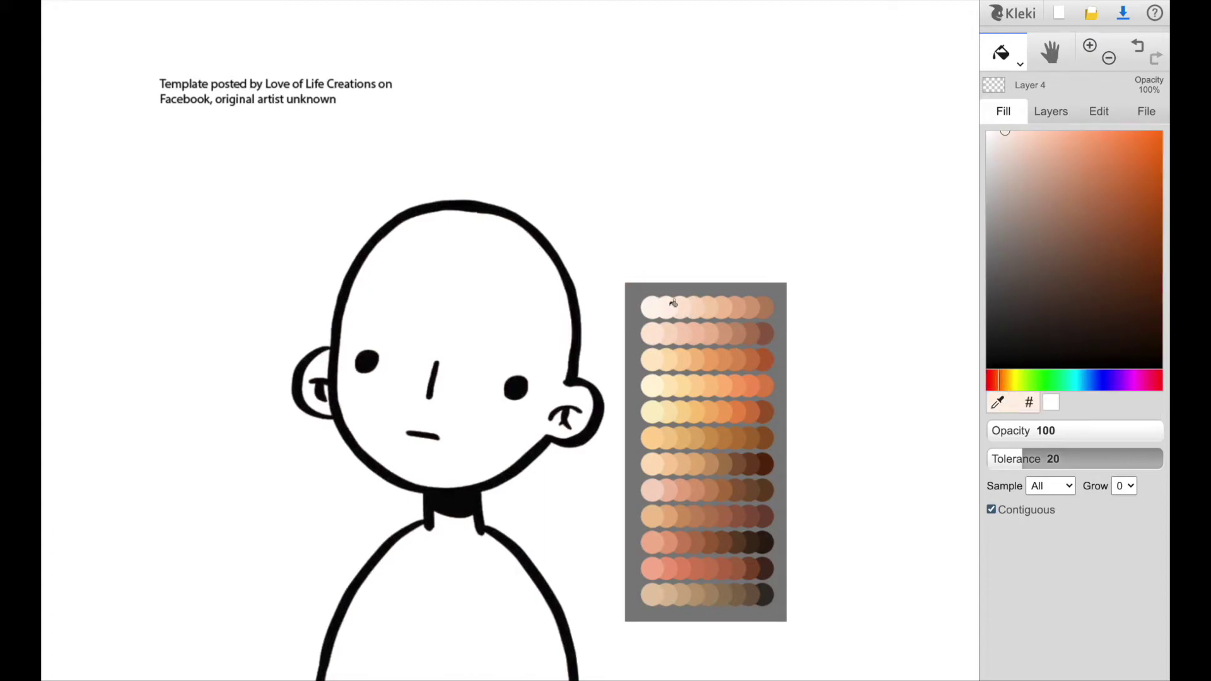
Fill the face and the body with the pale peach on Layer 4.
left_click(1051, 111)
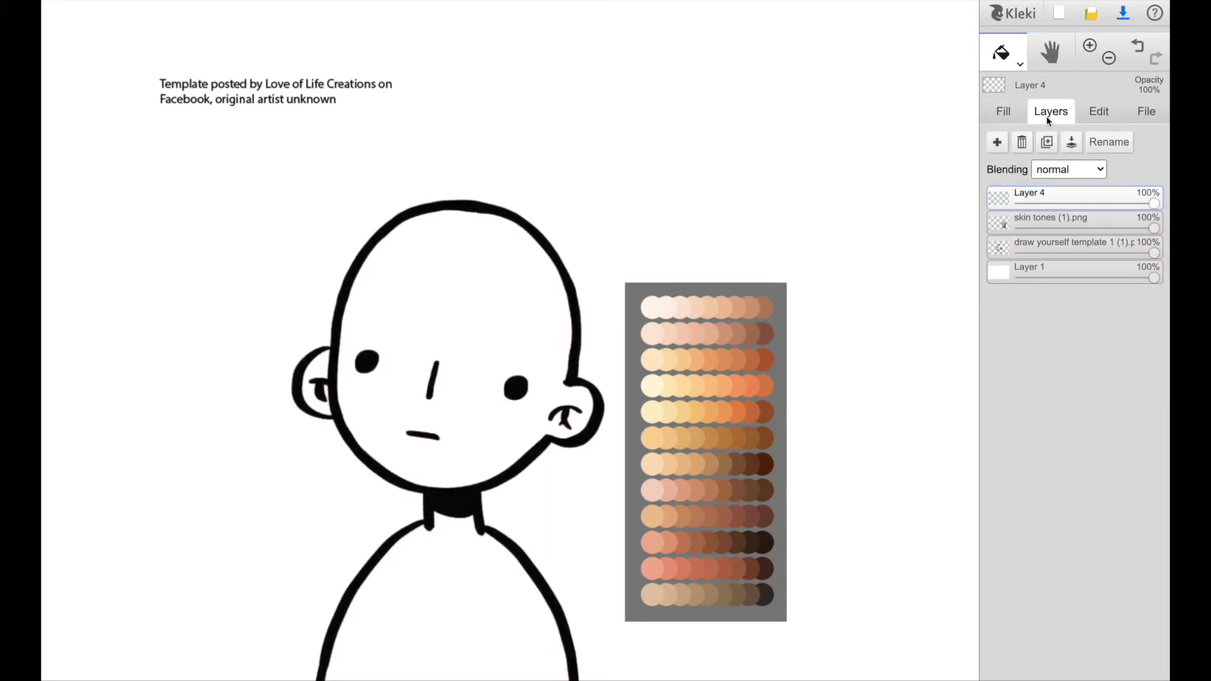
left_click(1006, 113)
left_click(474, 283)
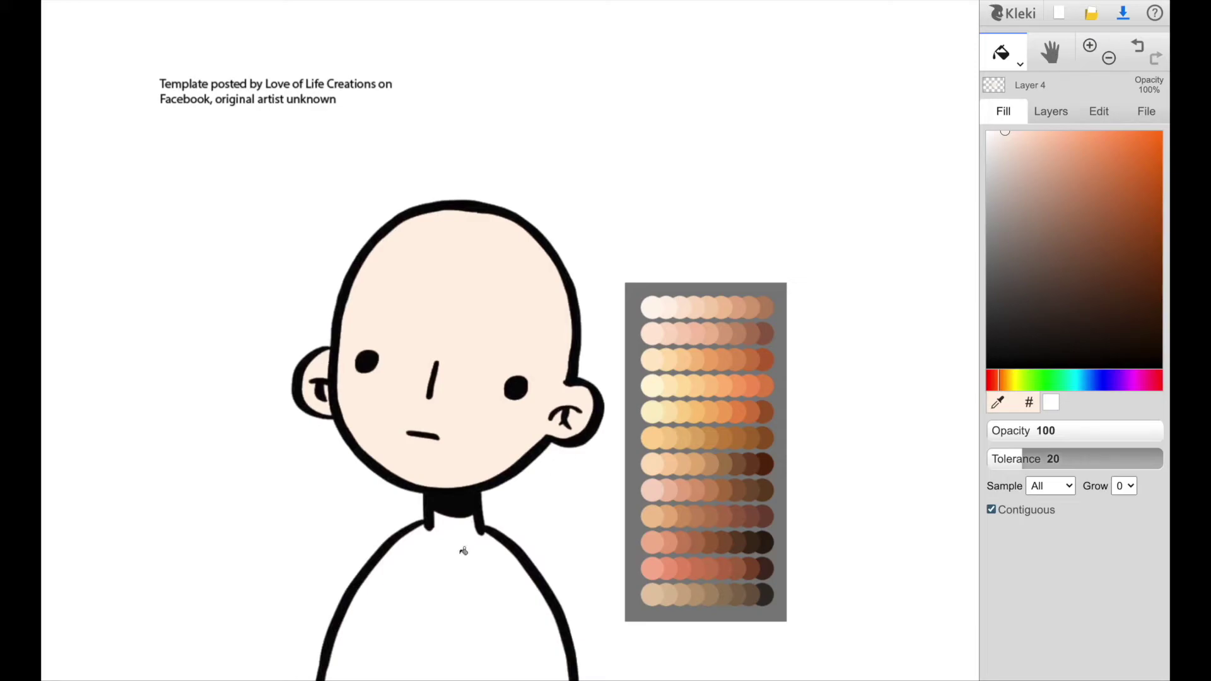
left_click(463, 552)
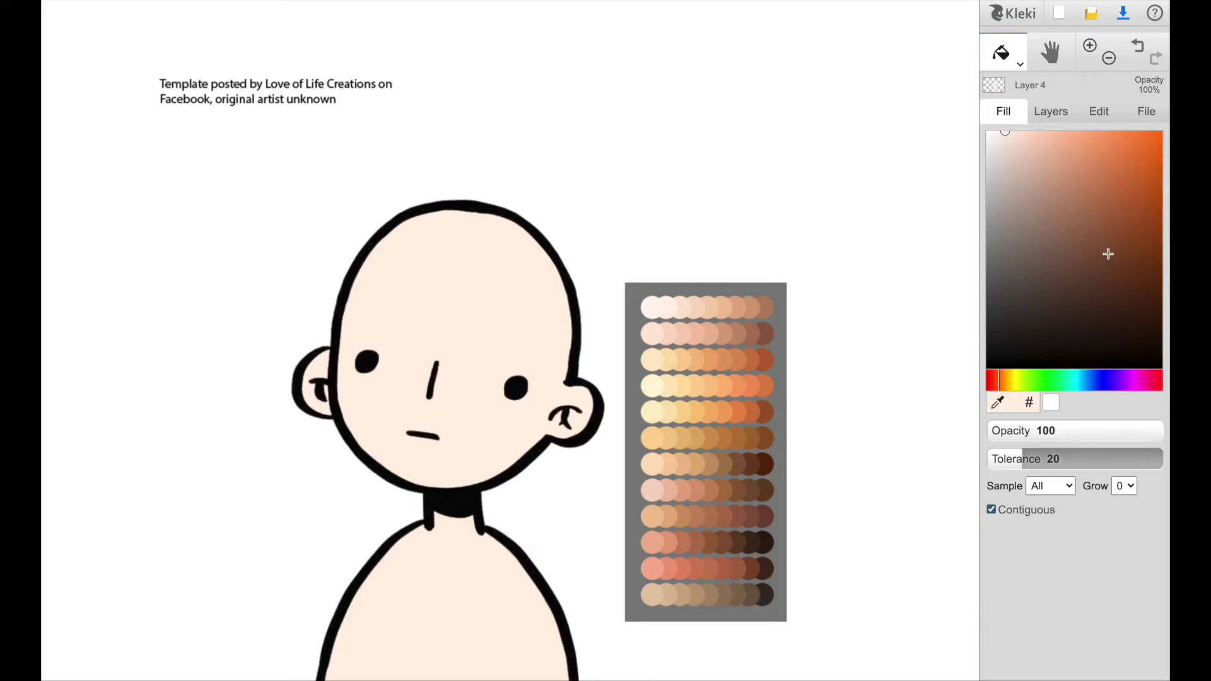
left_click(1049, 114)
Delete the palette layer, rename Layer 4 'skin tone', and add a new layer named 'shirt'.
left_click(1037, 232)
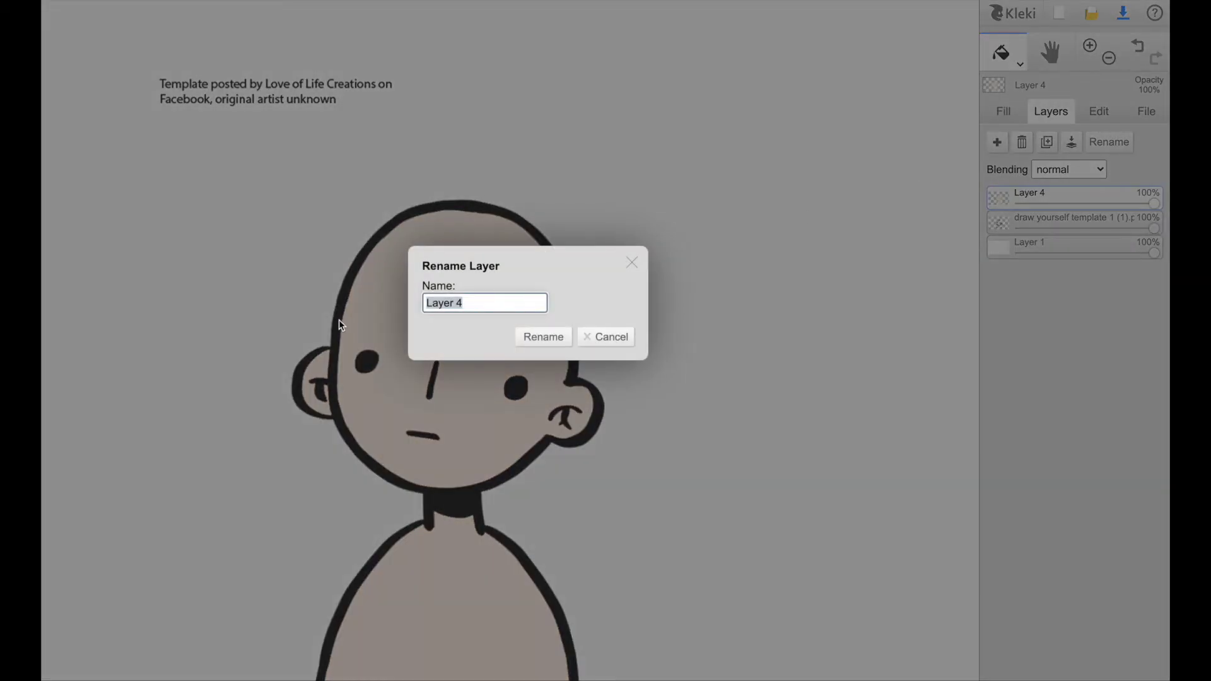
type("skin tineone")
left_click(533, 336)
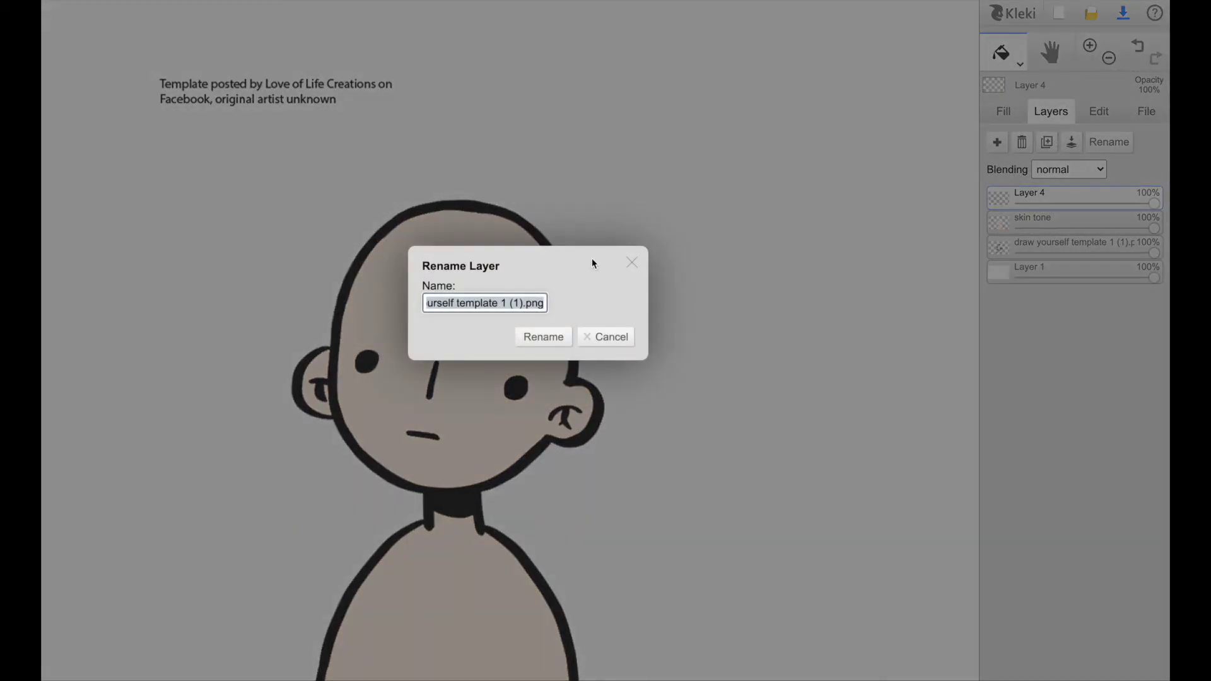
type("shirt")
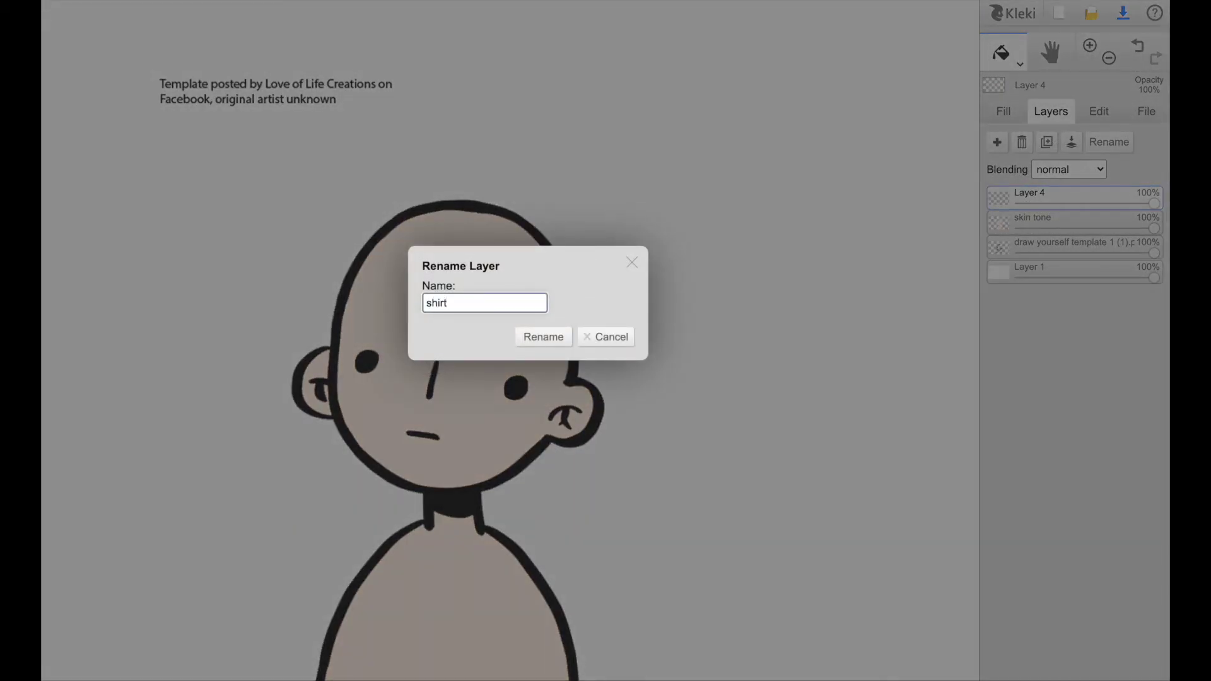
left_click(535, 336)
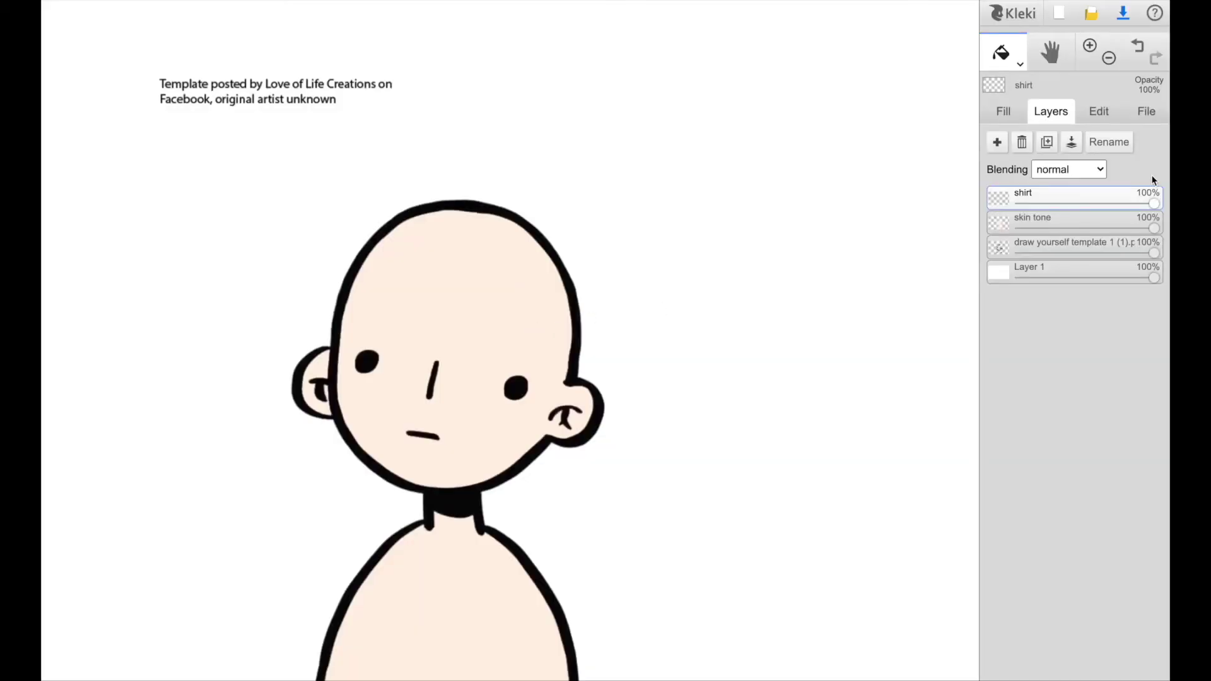
Draw collar and sleeve lines with the brush and fill the shirt orange.
left_click(998, 113)
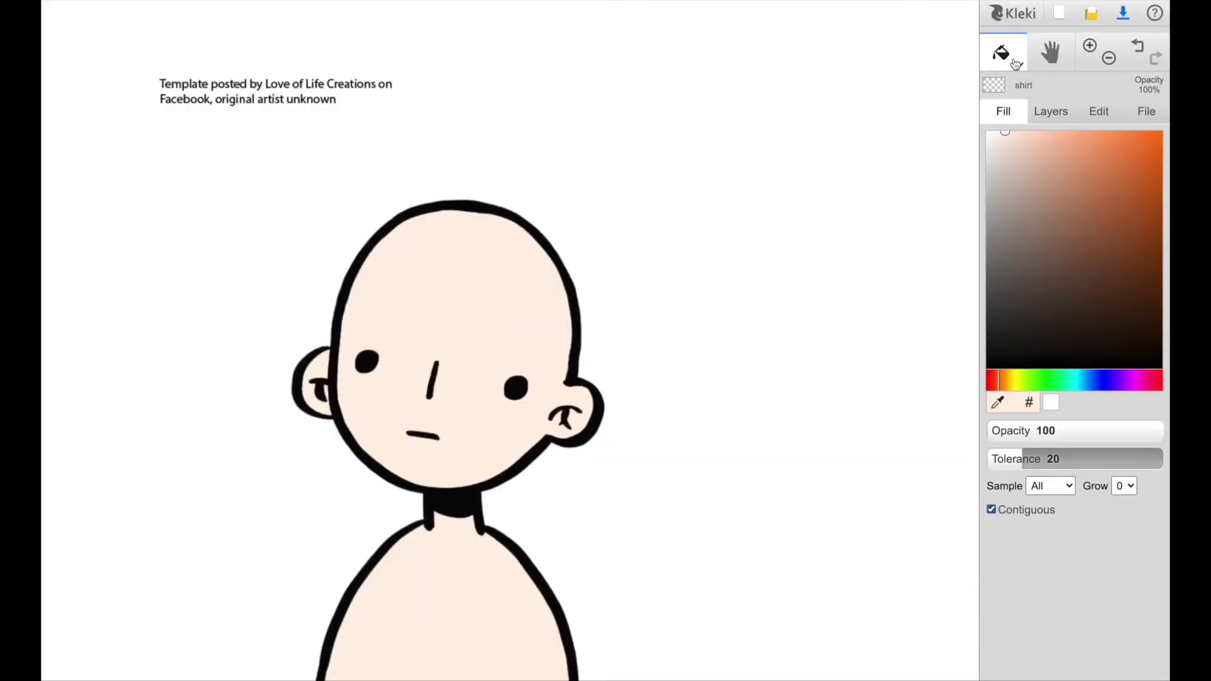
left_click(1020, 63)
left_click(1011, 96)
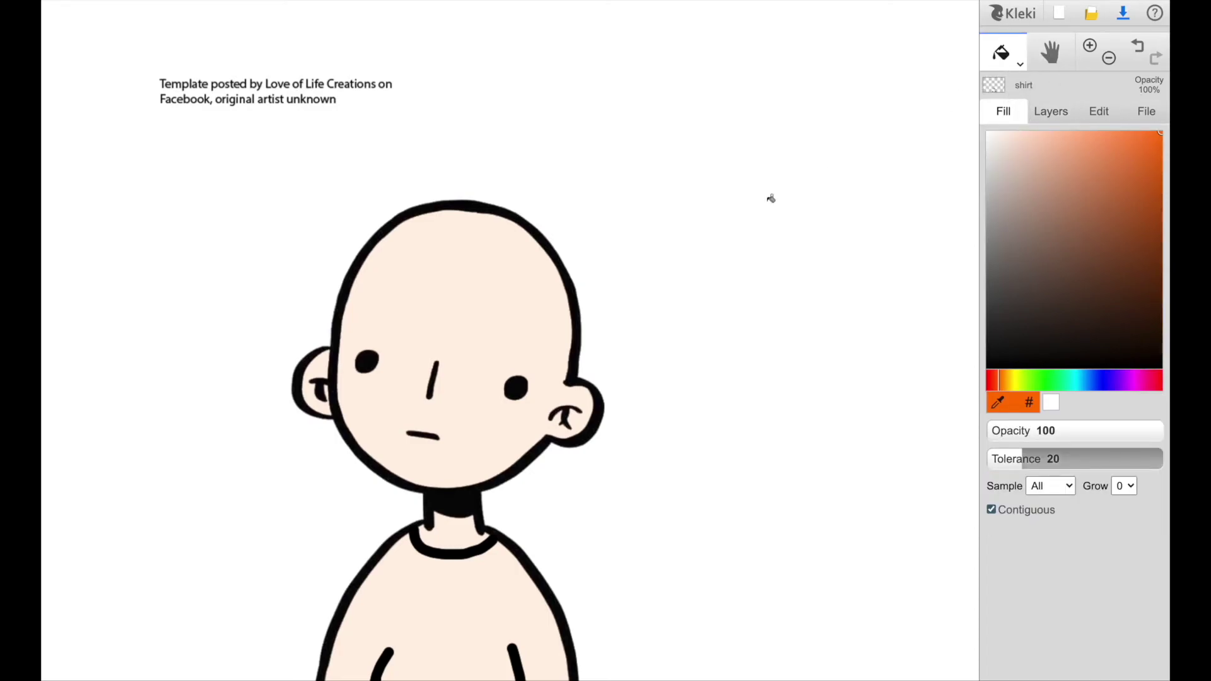
left_click(475, 641)
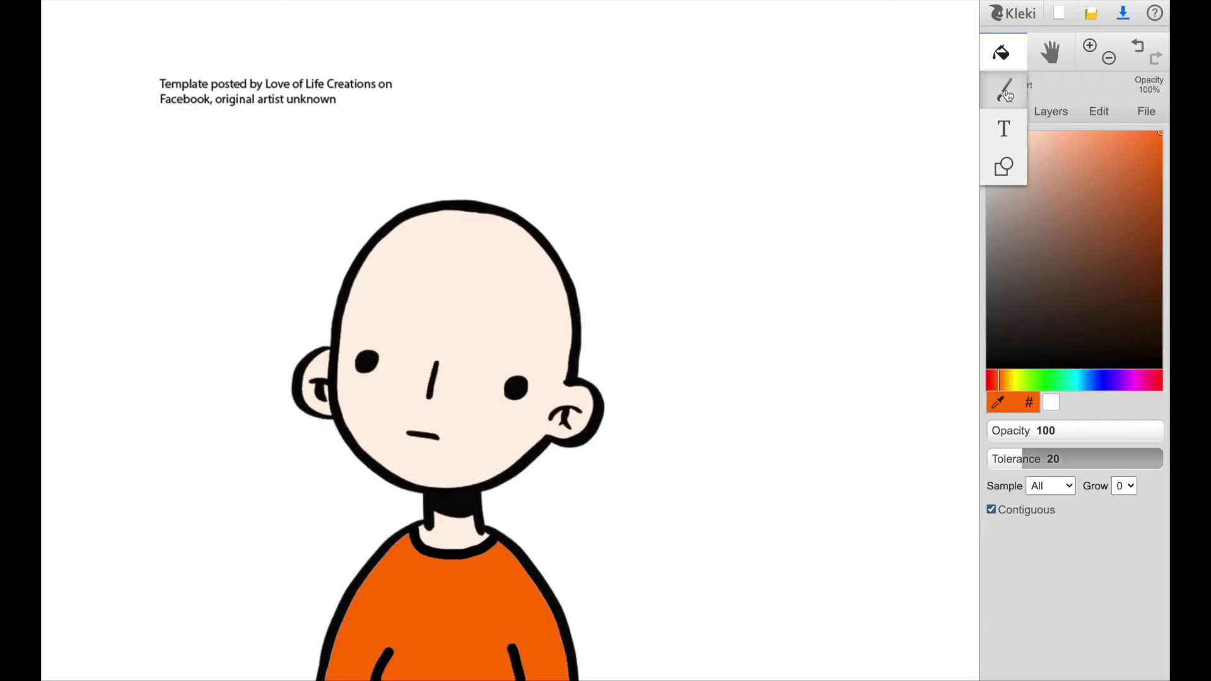
left_click(1157, 433)
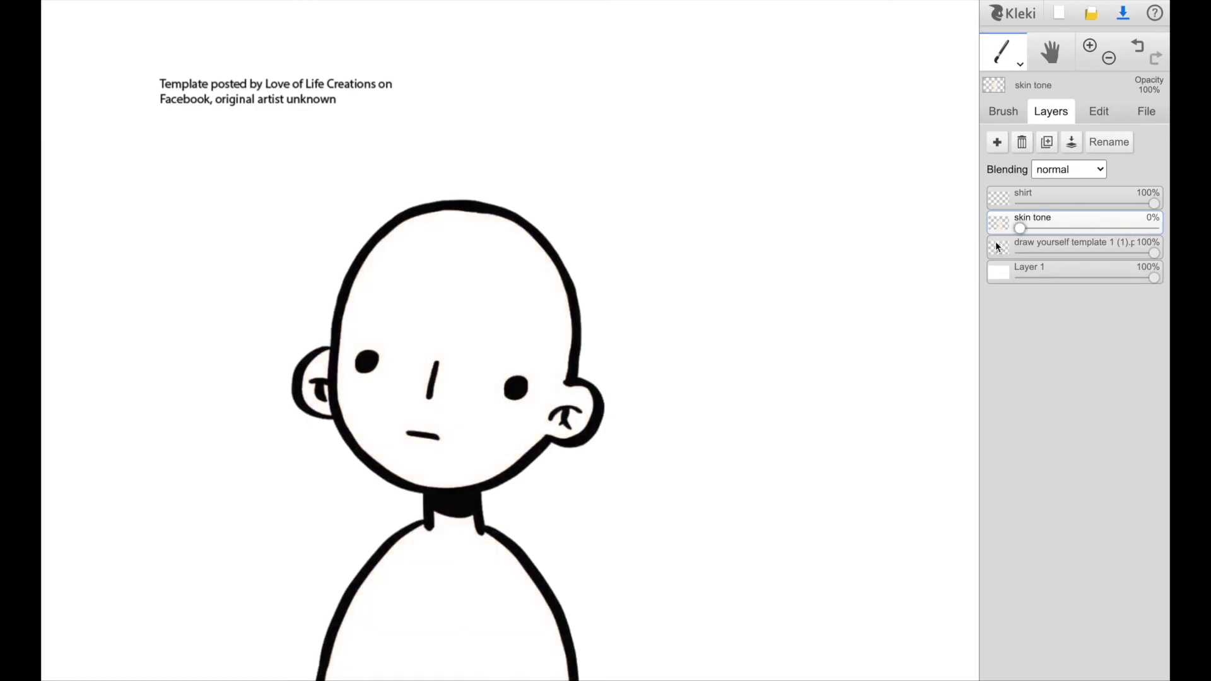
Raise the skin tone layer's opacity to 100% and select the shirt layer.
left_click_drag(1044, 229, 1167, 228)
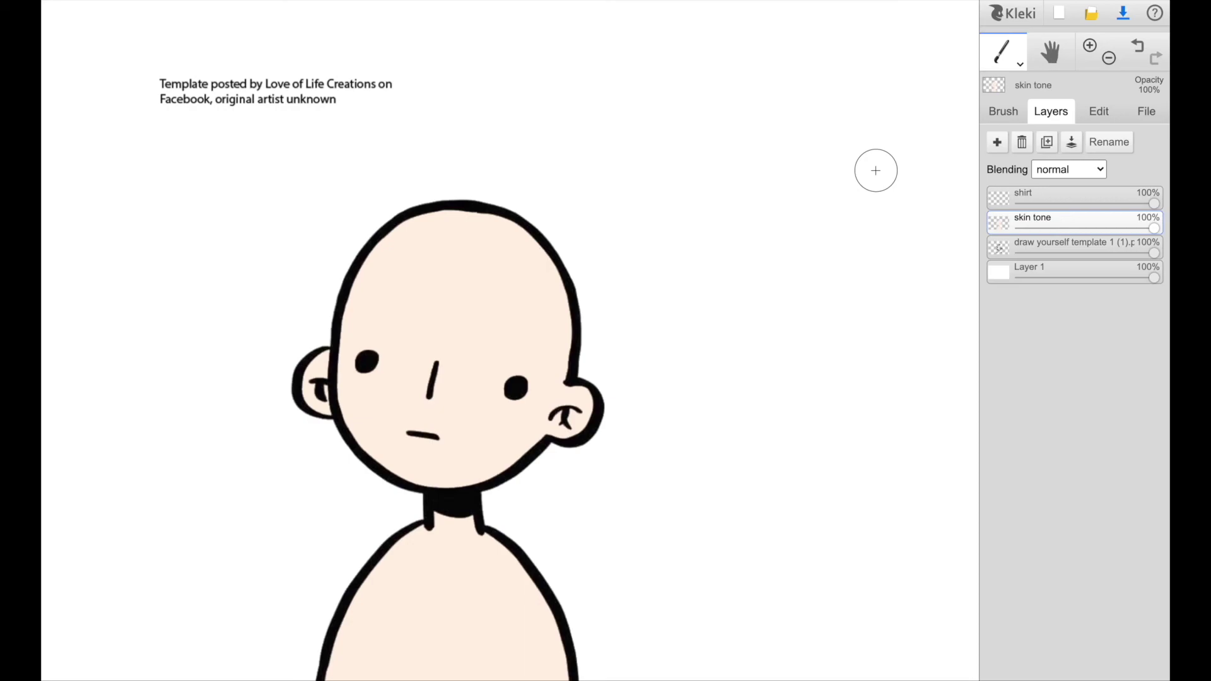
left_click(1060, 193)
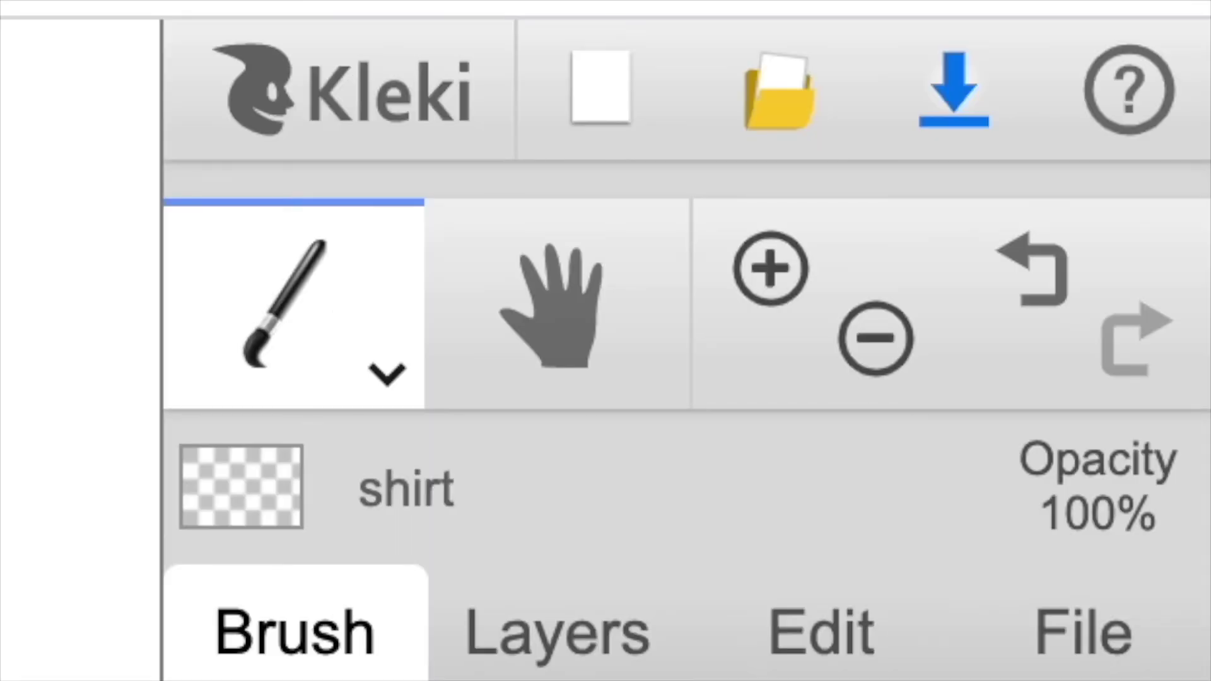